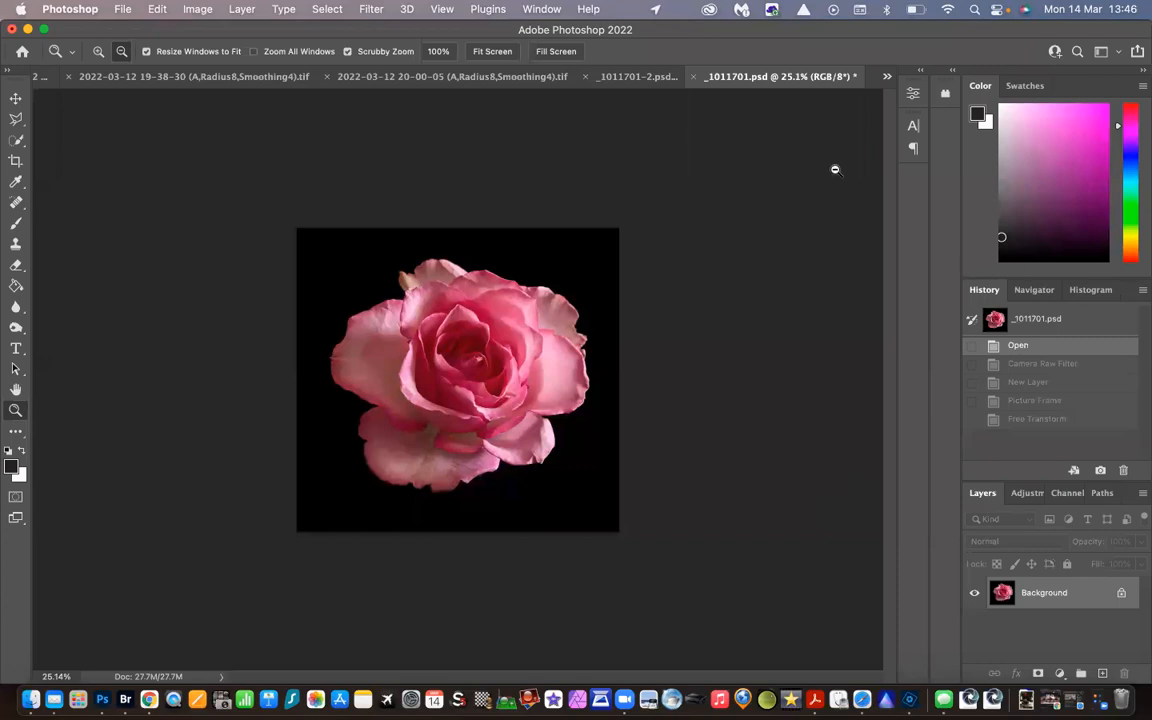
View the finished example in _1011701-2.psd, return to _1011701.psd and add a new layer named Frame above the Background
click(627, 78)
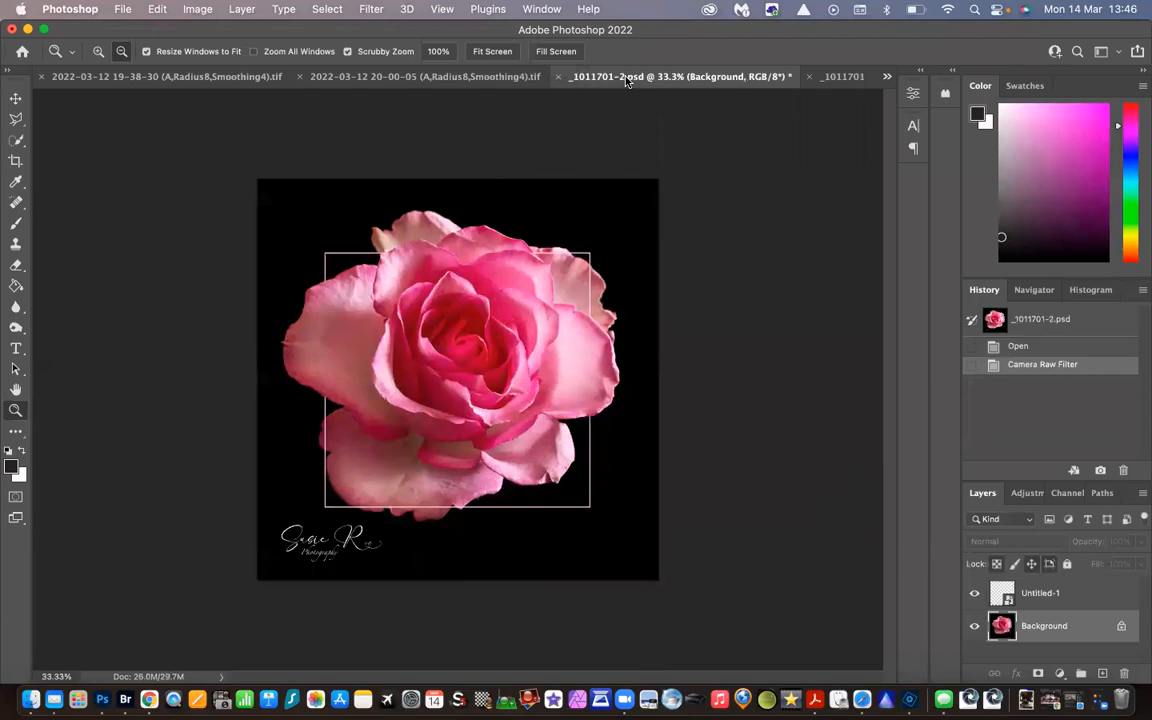
click(843, 78)
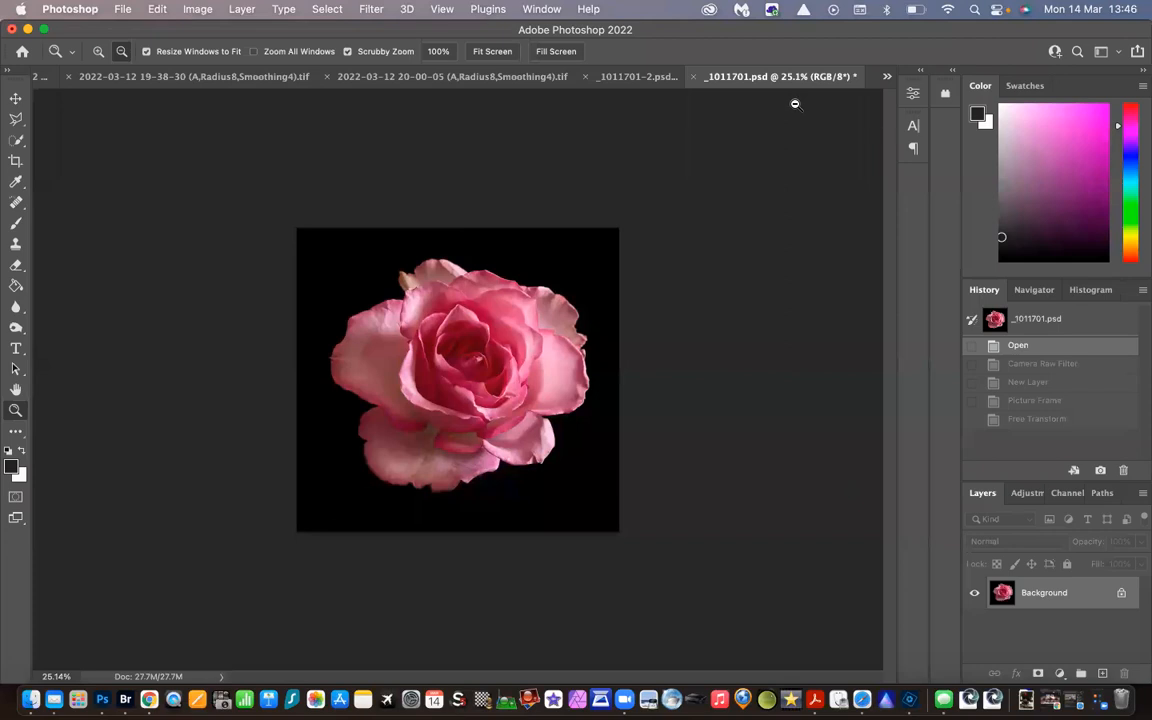
click(239, 9)
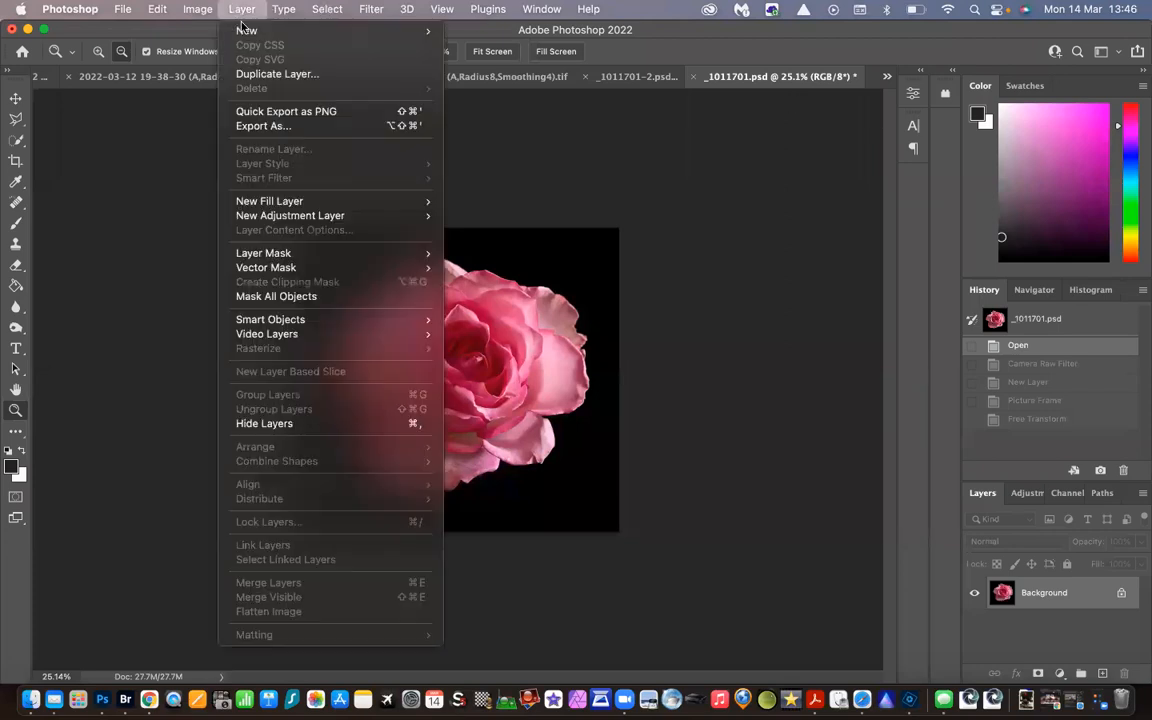
mouse_move(245, 32)
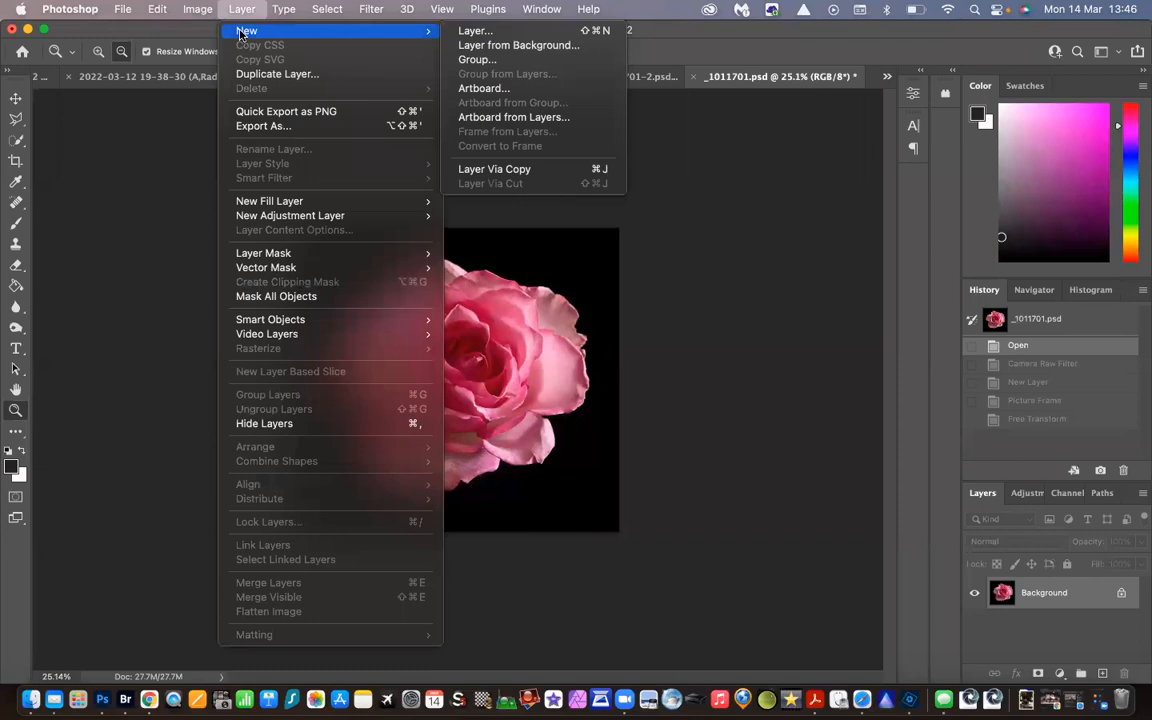
click(455, 31)
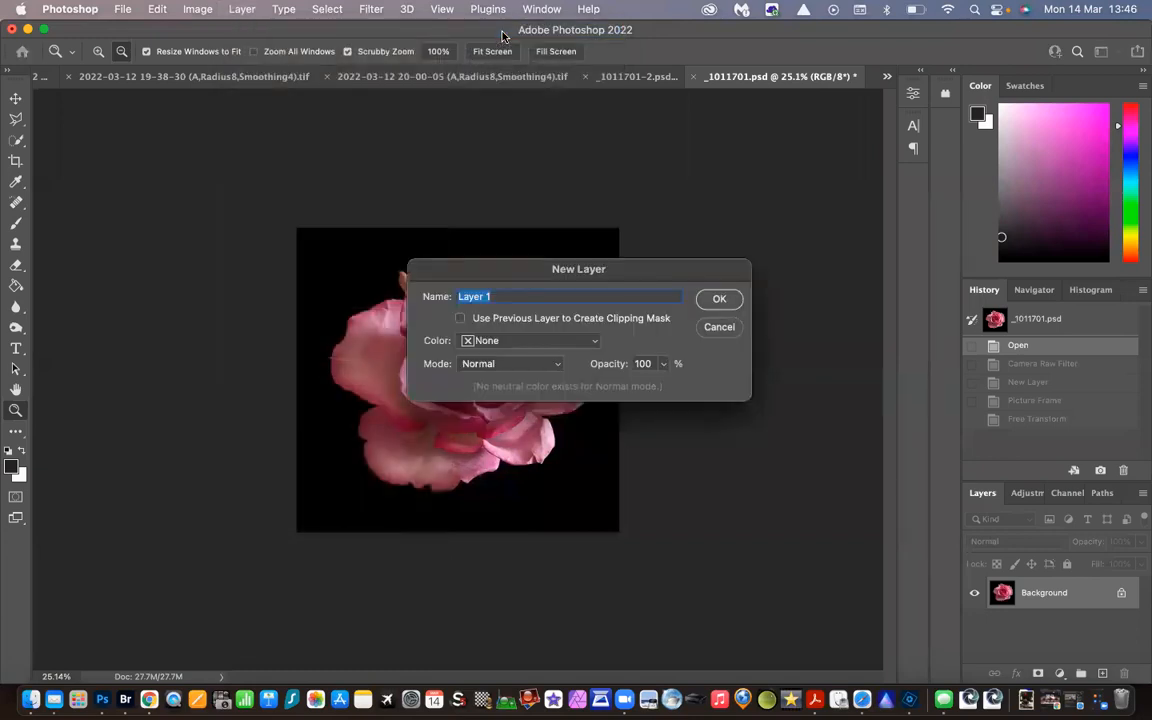
text(Frame)
key(Return)
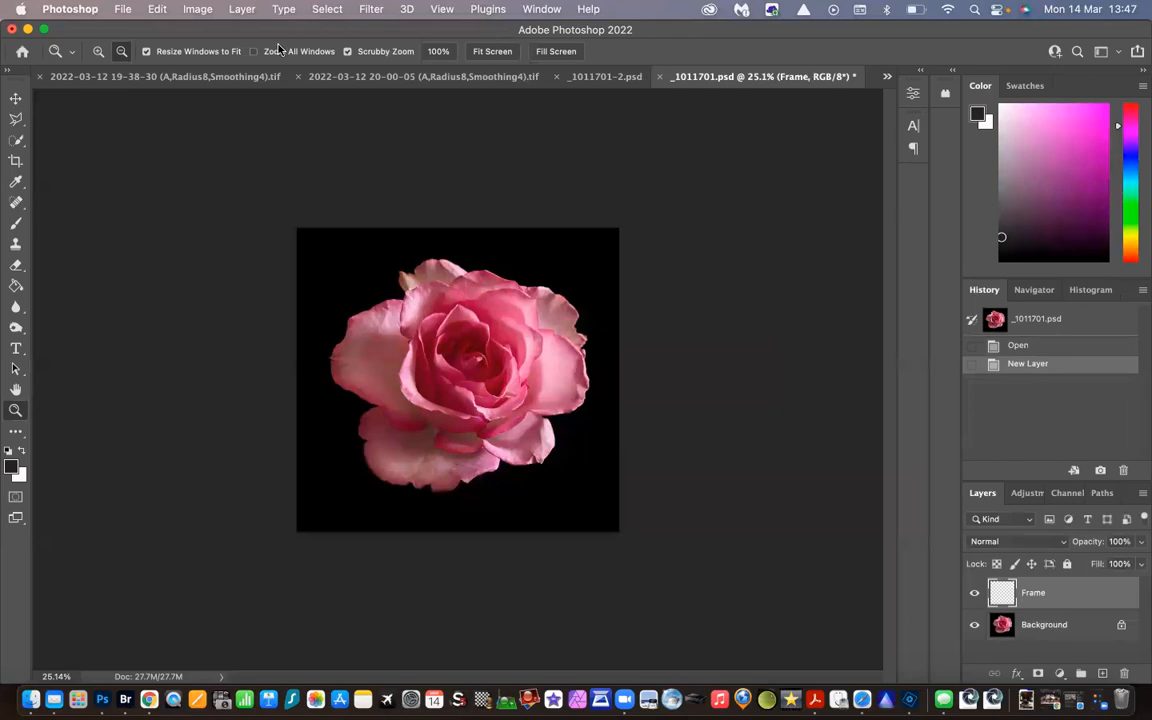
Start the Picture Frame render filter on the Frame layer, keeping 36: Line Box as the frame style
click(366, 14)
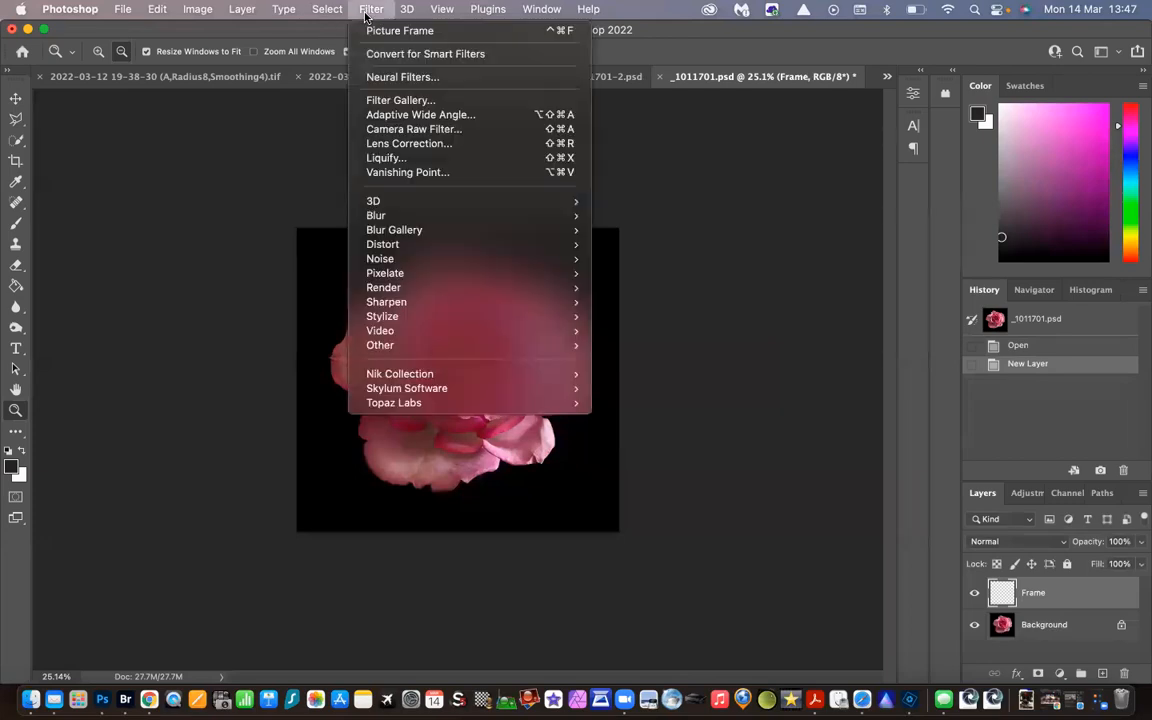
mouse_move(409, 290)
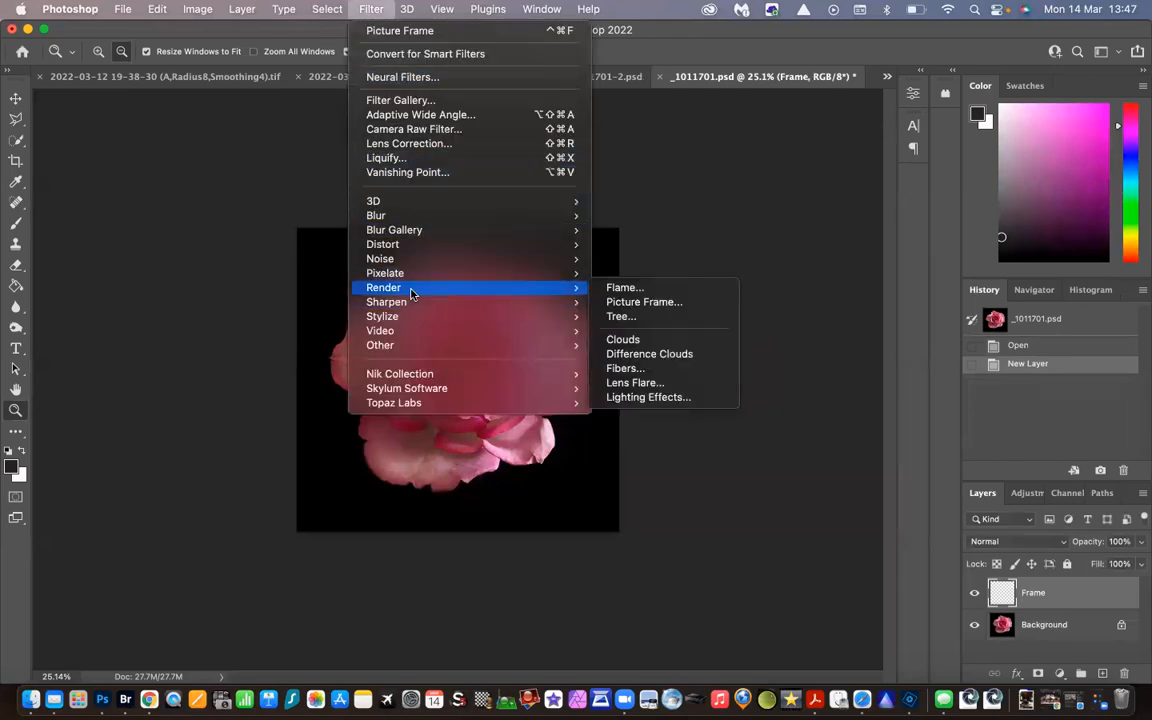
click(658, 301)
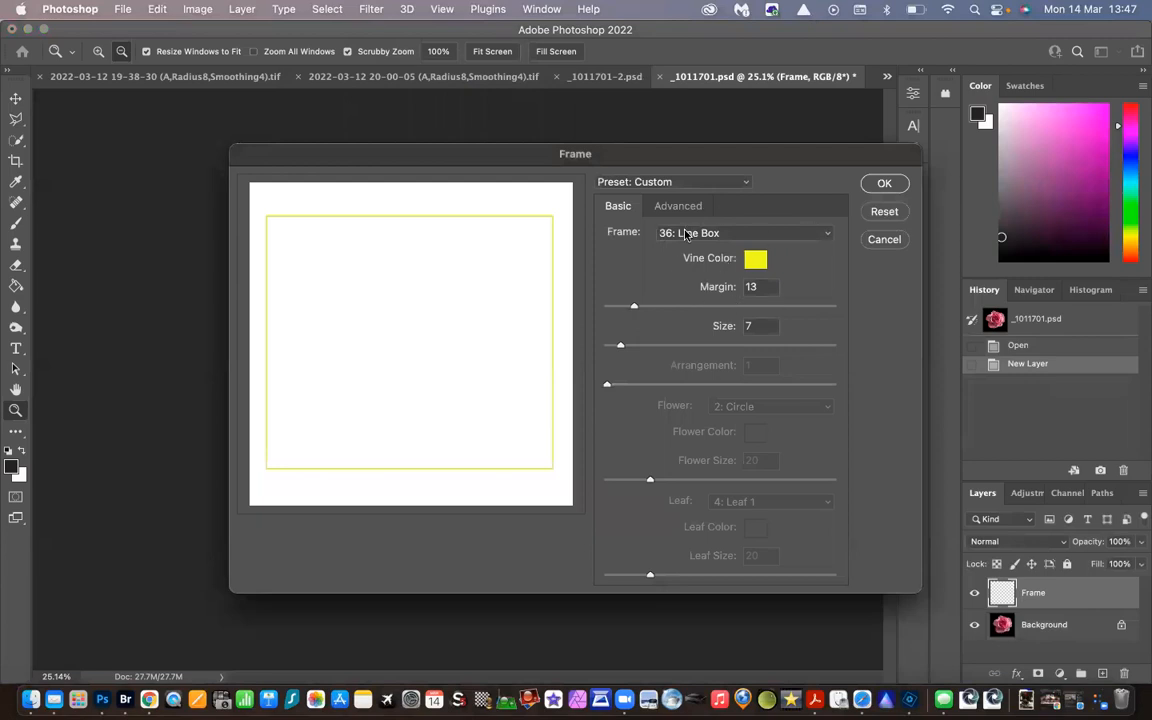
click(827, 234)
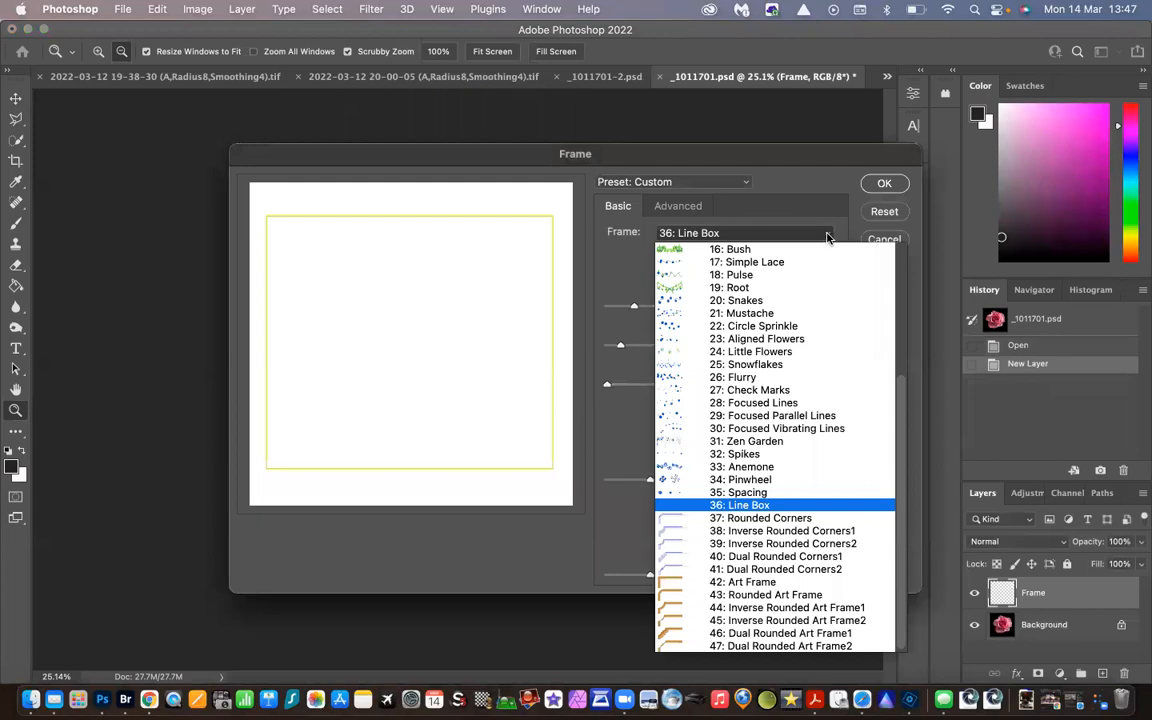
click(827, 236)
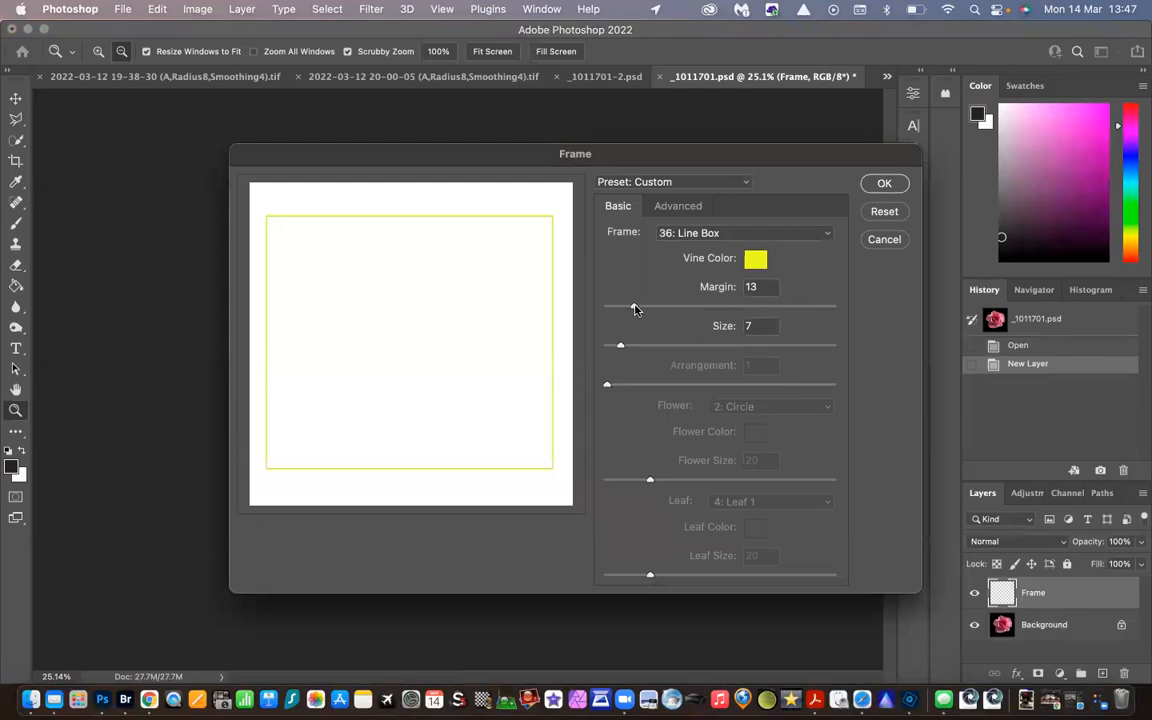
Try out the line box's margin and size, settle on margin 13 and size 7, and render the frame
drag(690, 309, 700, 309)
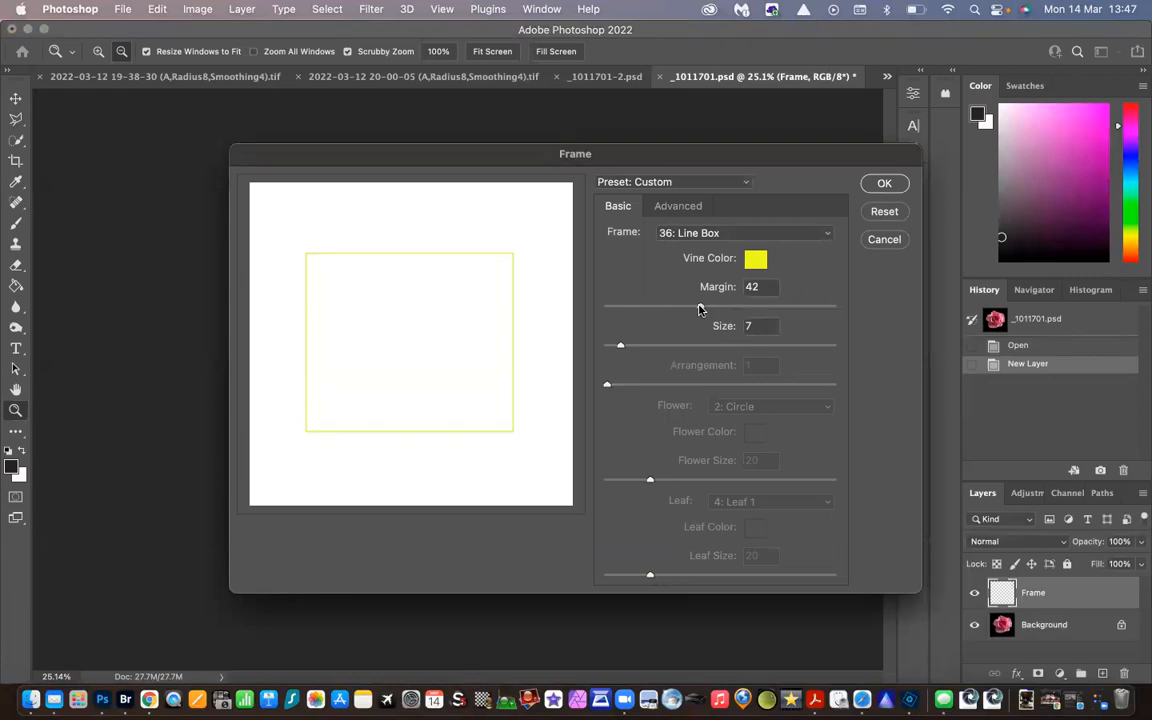
drag(701, 309, 698, 310)
double_click(752, 288)
text(13)
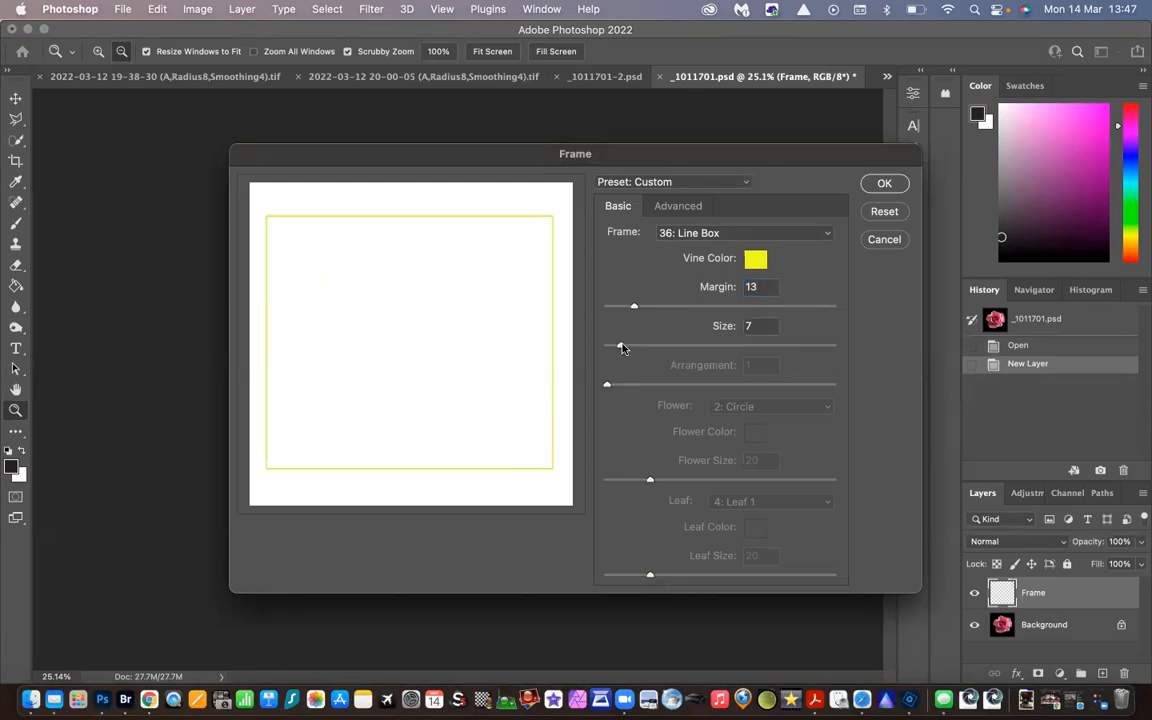
drag(648, 347, 676, 347)
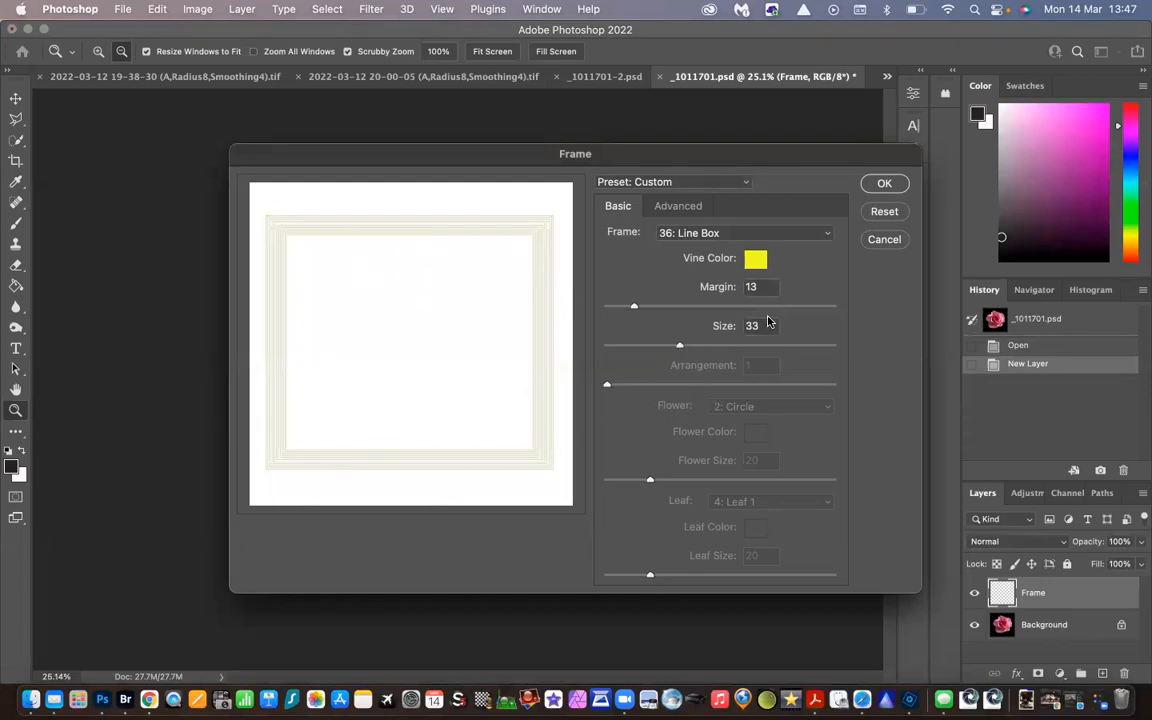
drag(764, 325, 727, 323)
text(7)
key(Tab)
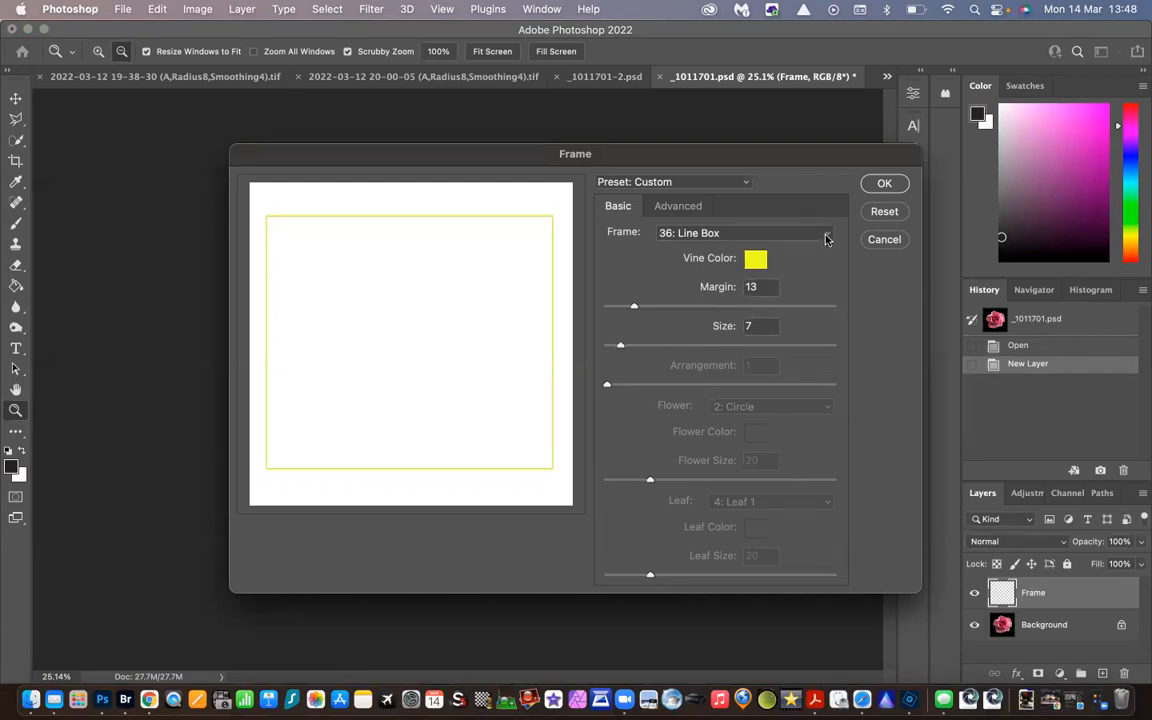
click(886, 185)
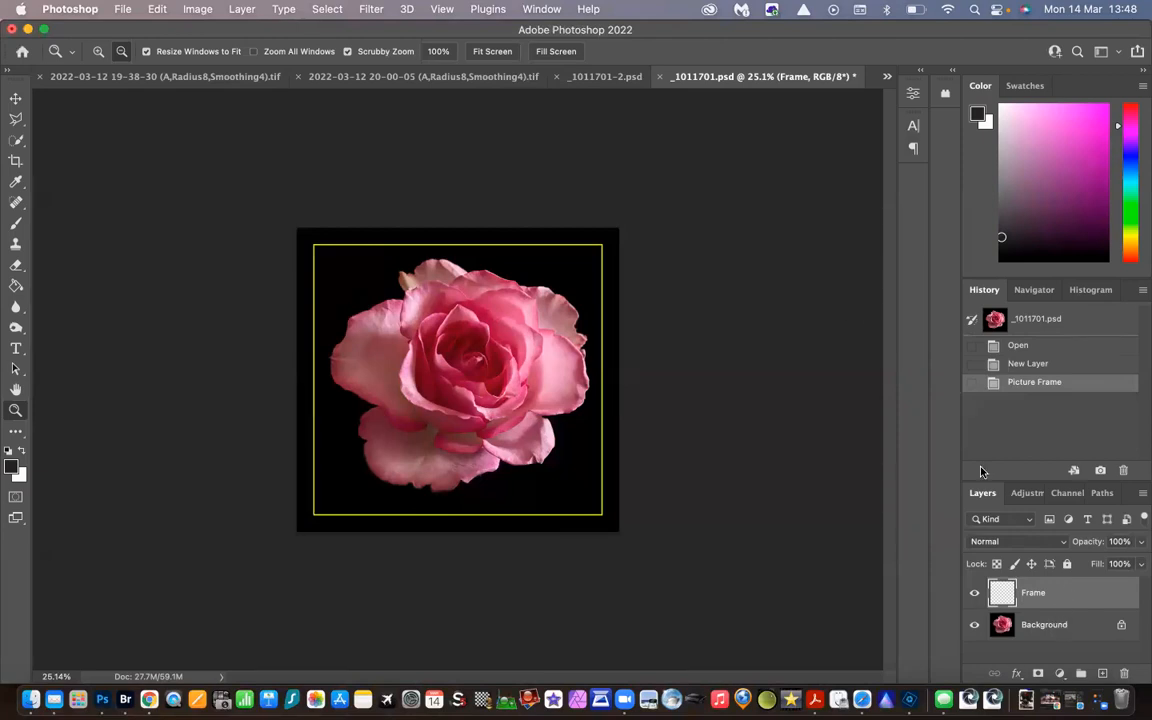
Free-transform the yellow frame to 57.60% with a 0.35° rotation and centre it over the rose at X 1601.50, Y 1511.50 px
click(154, 9)
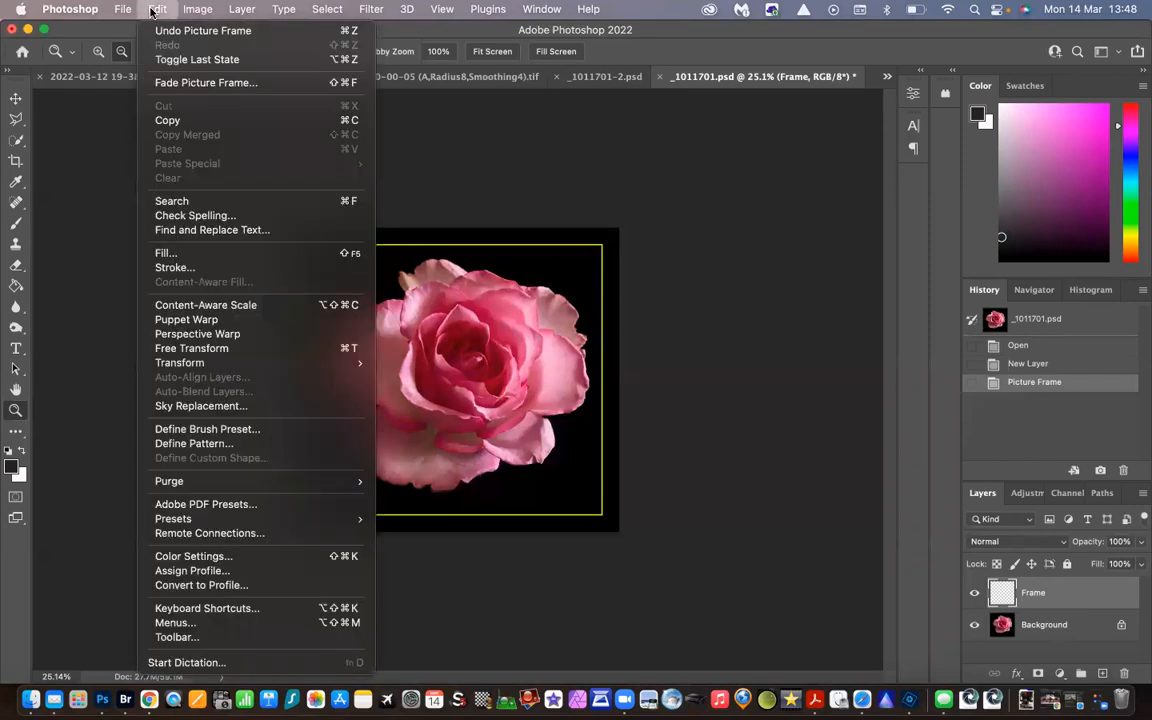
click(210, 348)
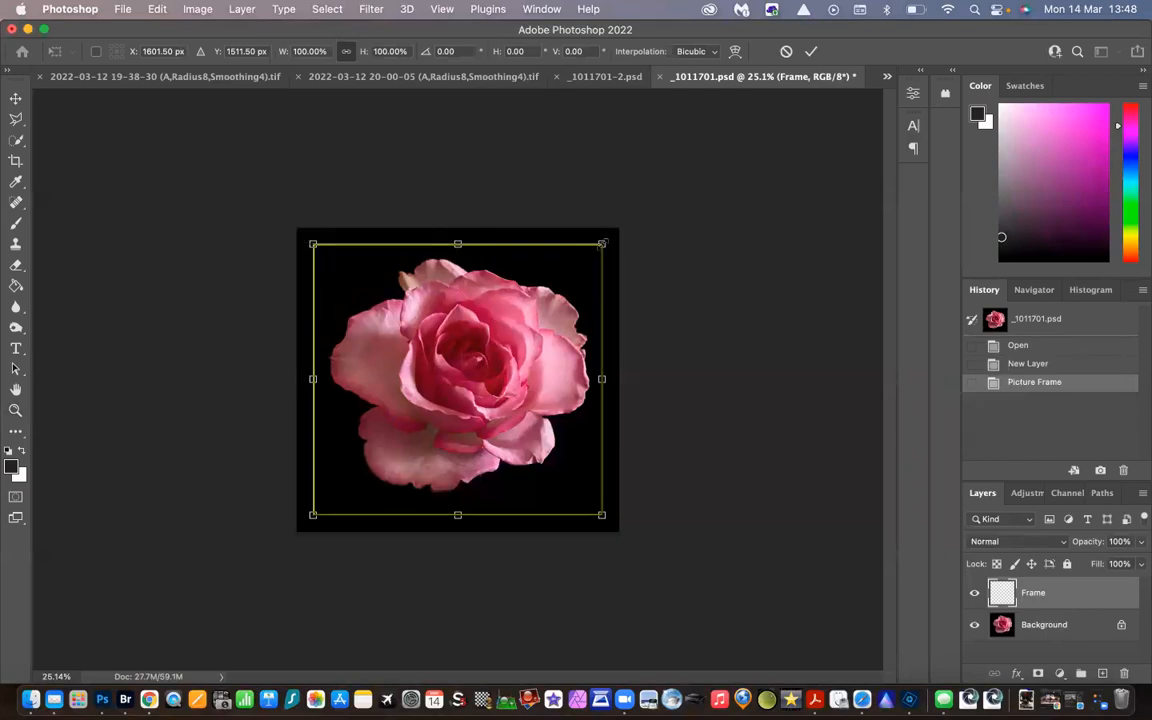
mouse_move(601, 243)
mouse_down()
mouse_move(538, 305)
mouse_move(549, 273)
mouse_move(597, 249)
mouse_up()
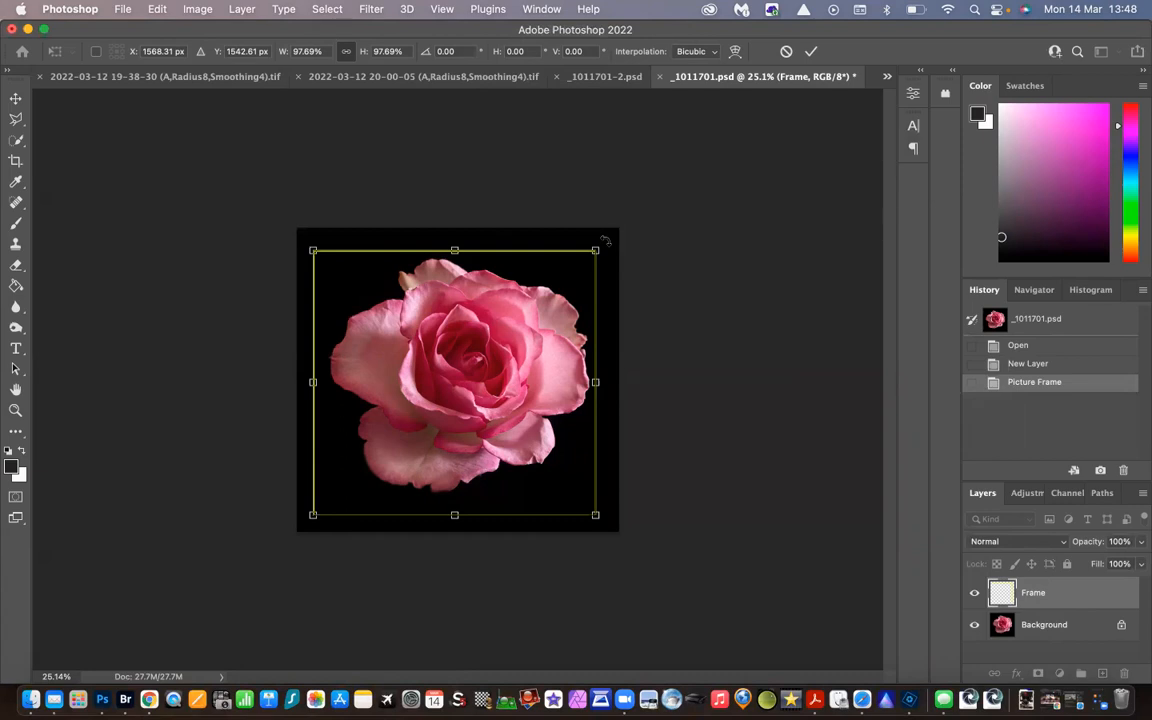
mouse_move(605, 240)
mouse_down()
mouse_move(616, 244)
mouse_move(622, 300)
mouse_move(614, 326)
mouse_move(600, 233)
mouse_move(604, 245)
mouse_up()
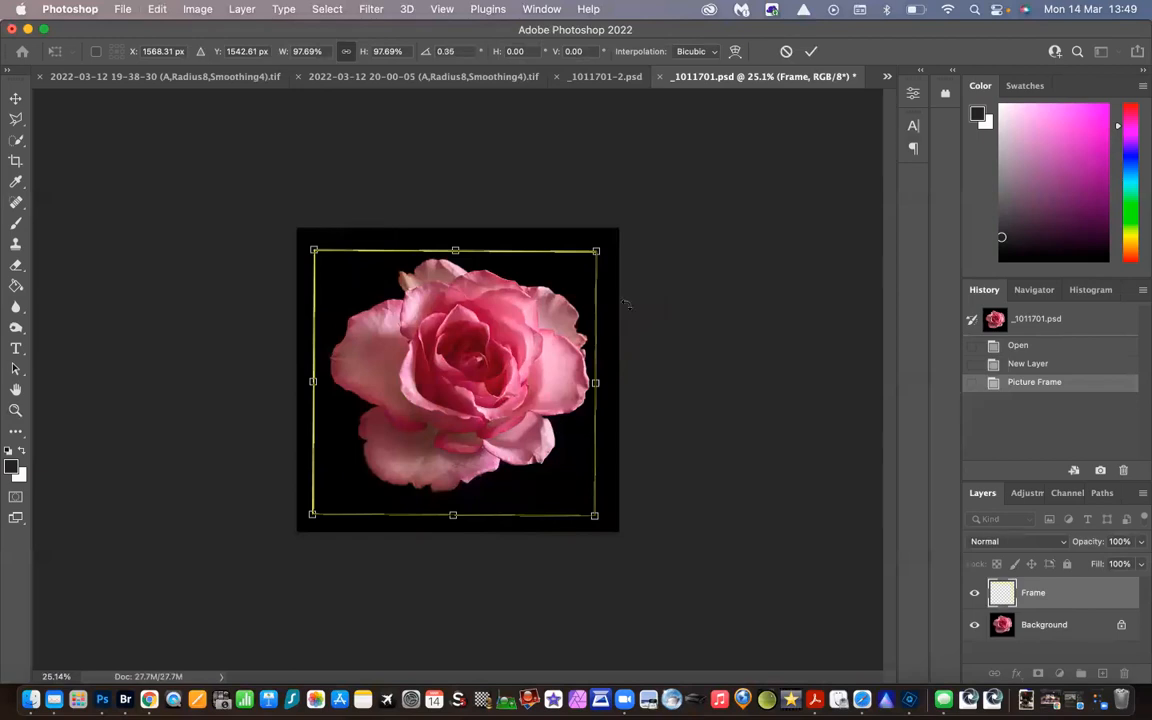
drag(597, 249, 508, 331)
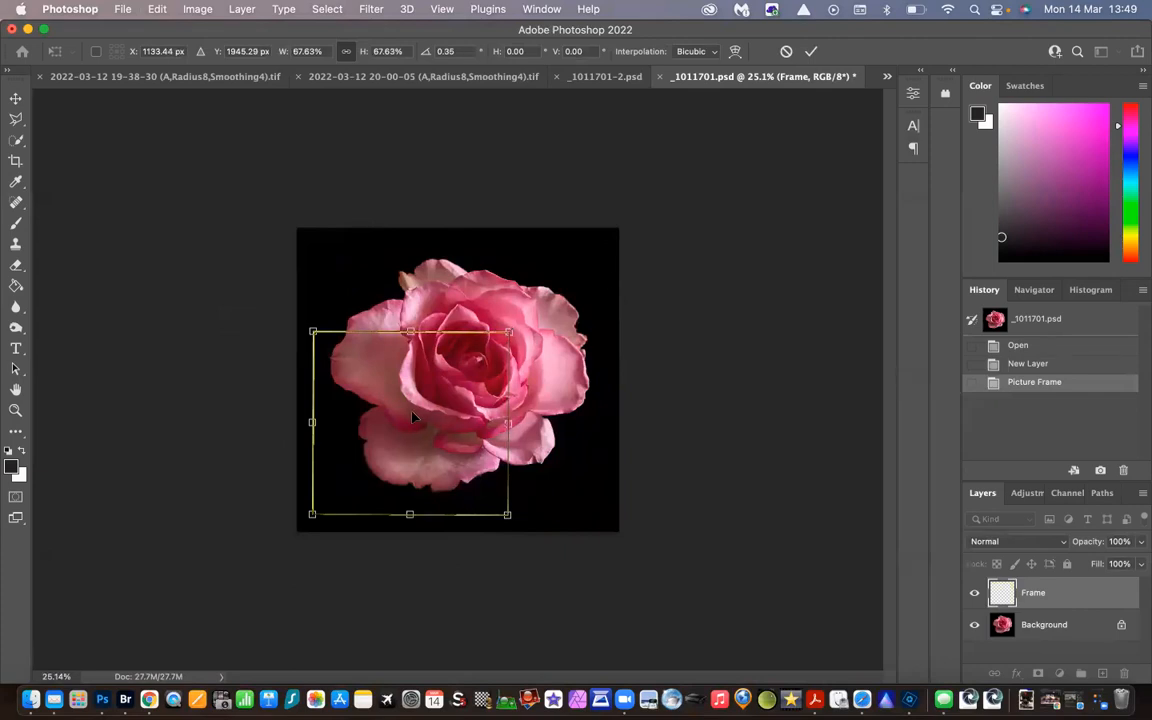
drag(410, 418, 465, 375)
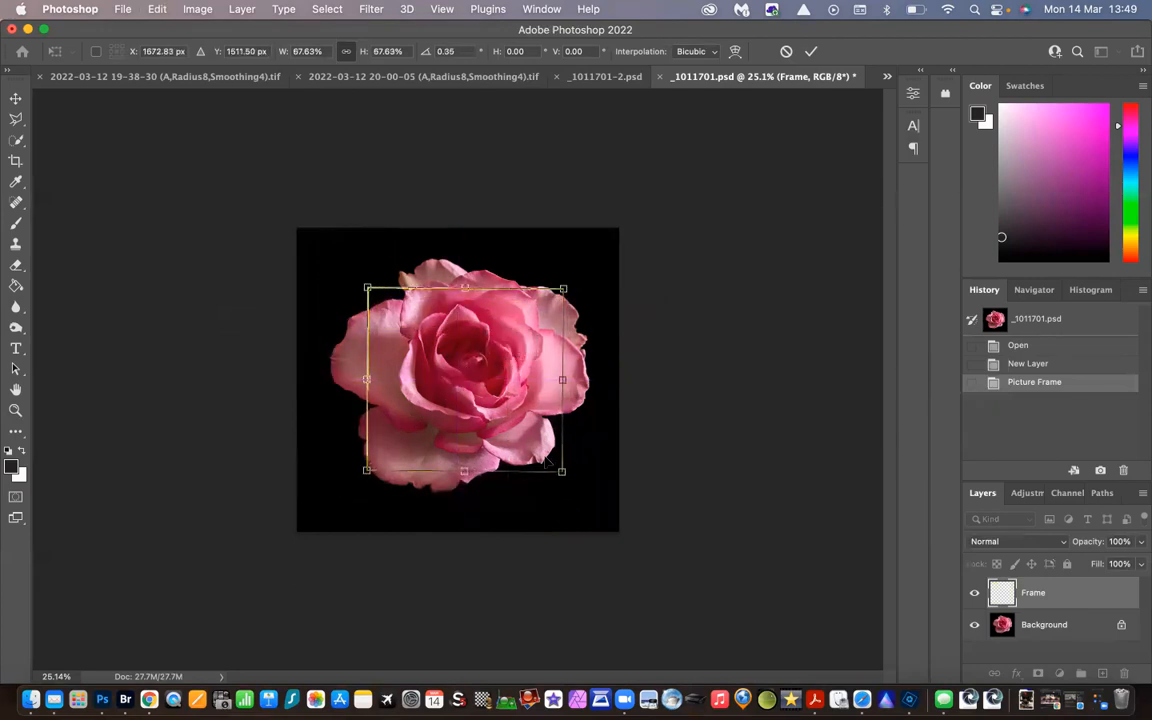
drag(562, 473, 545, 456)
drag(474, 350, 487, 352)
drag(562, 458, 547, 446)
drag(455, 362, 482, 376)
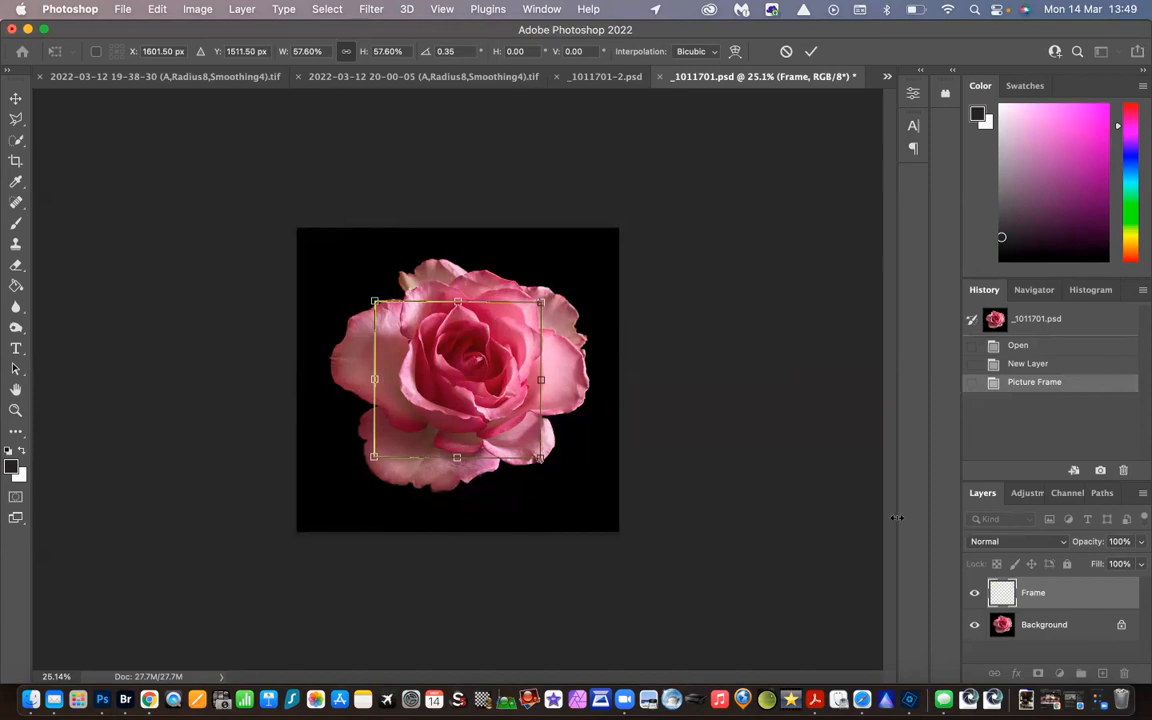
key(Return)
key(z)
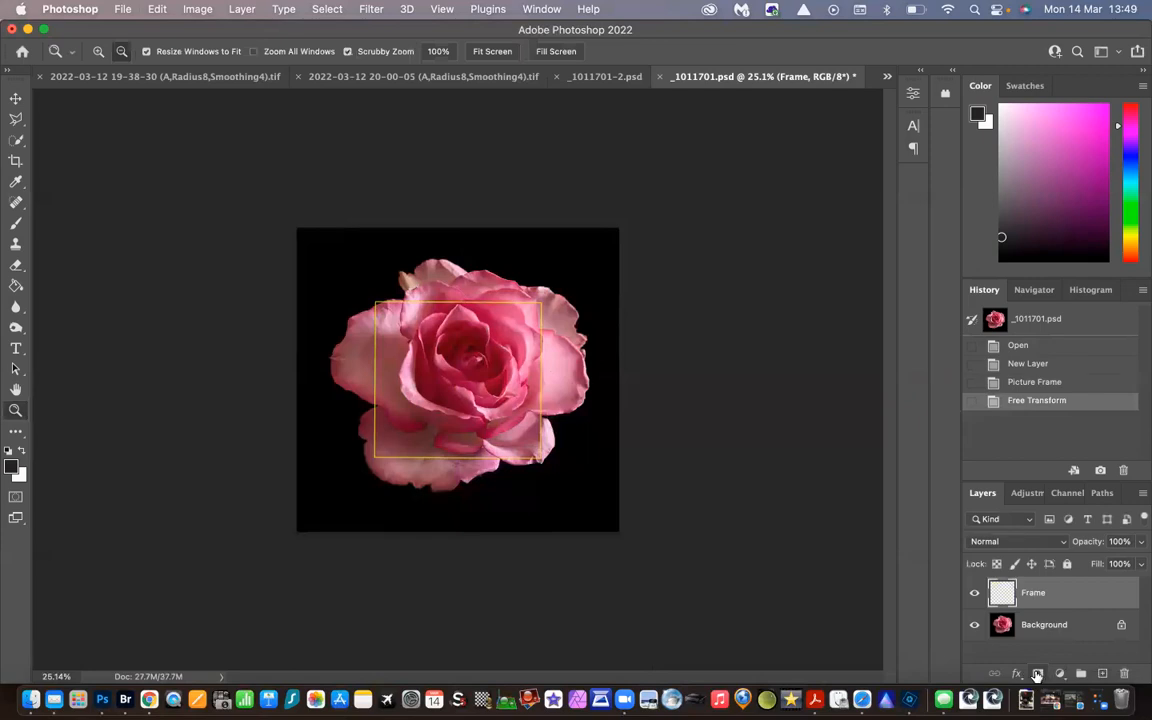
Add a layer mask to the Frame layer and make black the foreground colour
click(1037, 674)
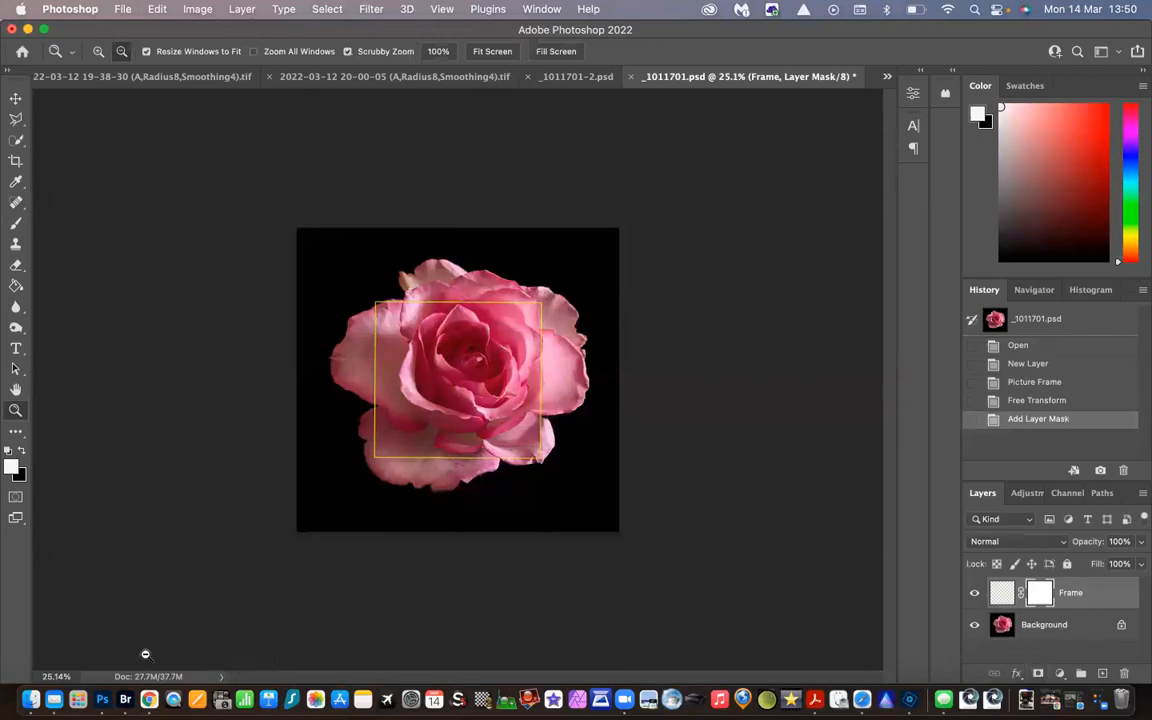
click(22, 454)
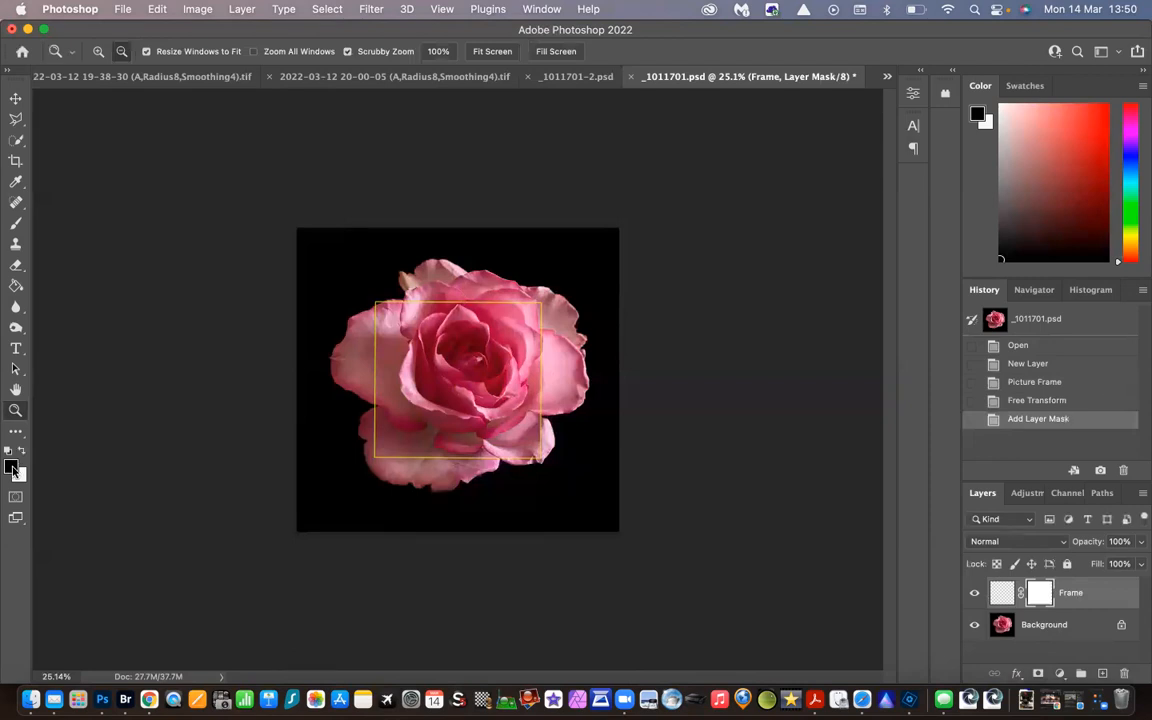
click(13, 468)
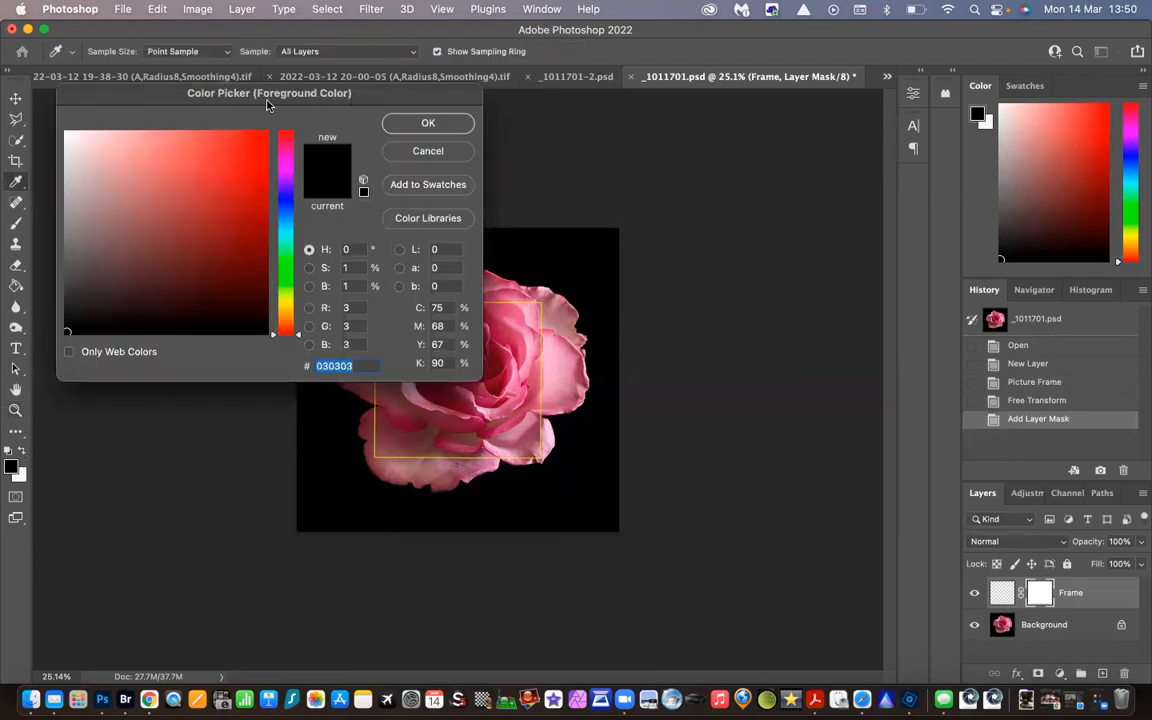
click(429, 128)
key(z)
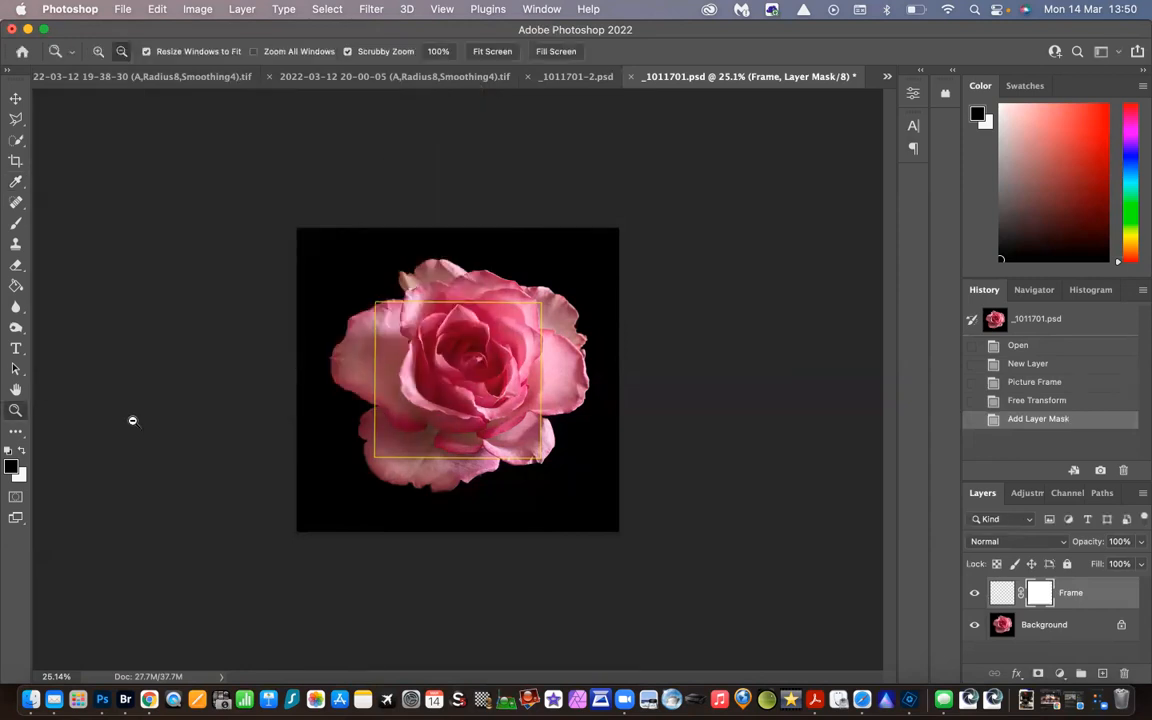
Paint black on the Frame layer's mask with a 70 px soft round brush to hide the frame's line across the large left petal
click(16, 226)
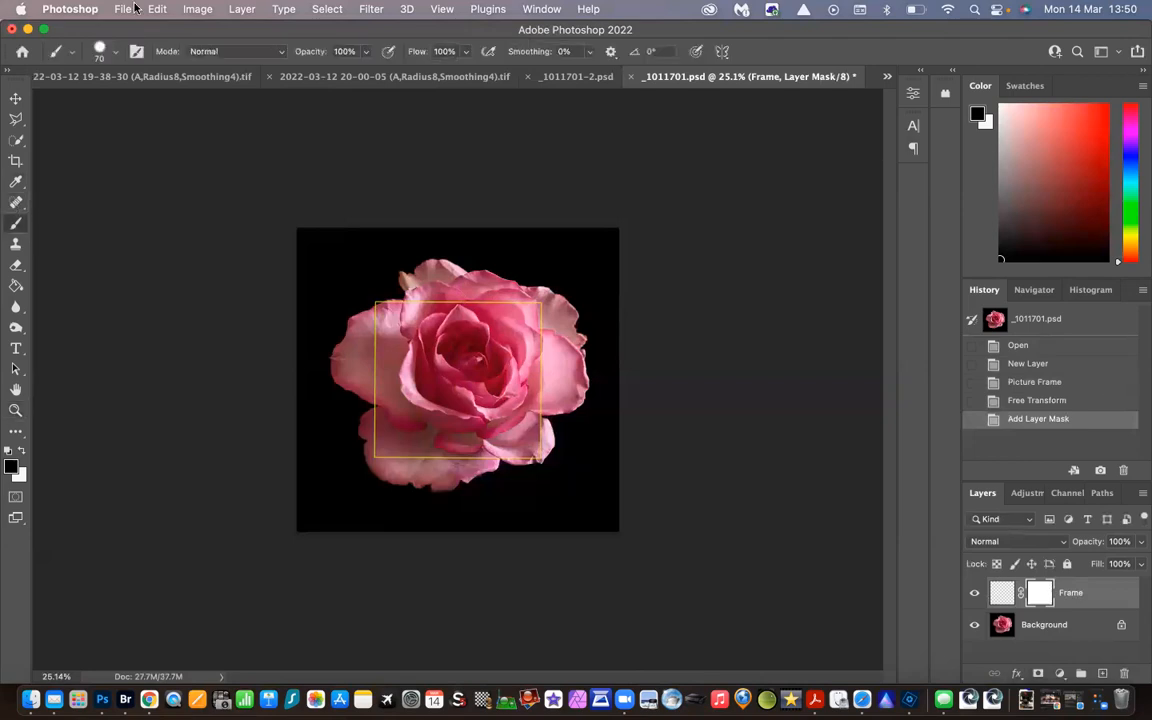
click(116, 51)
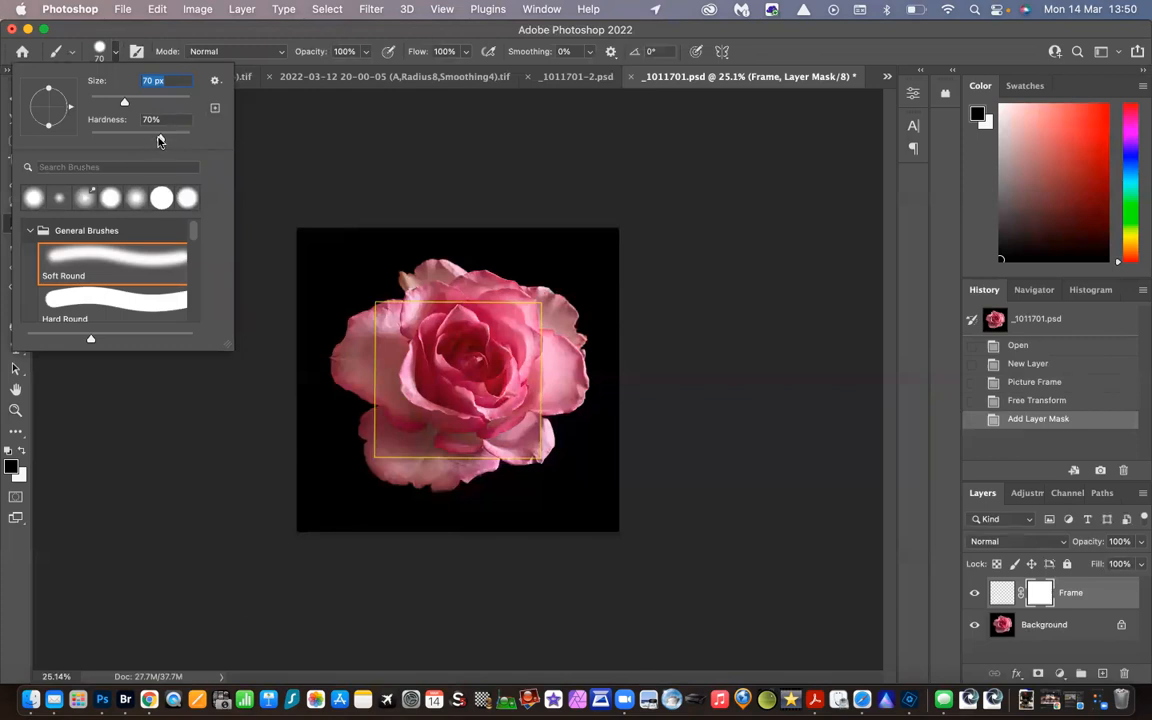
click(300, 171)
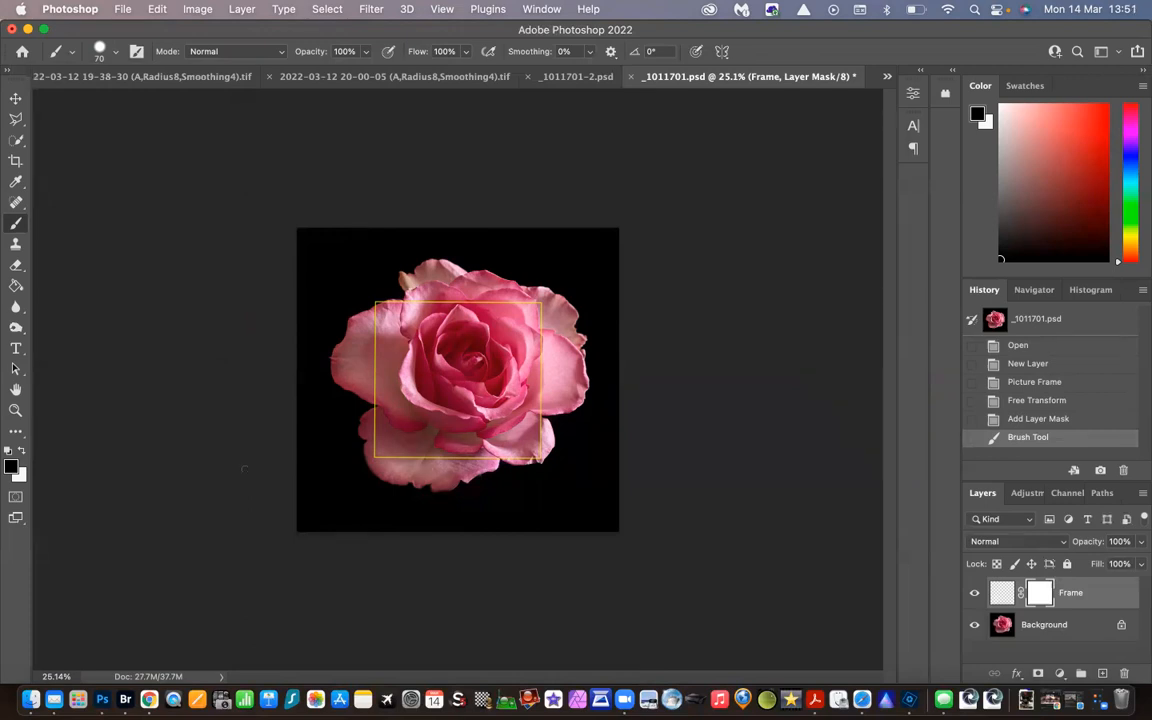
click(15, 411)
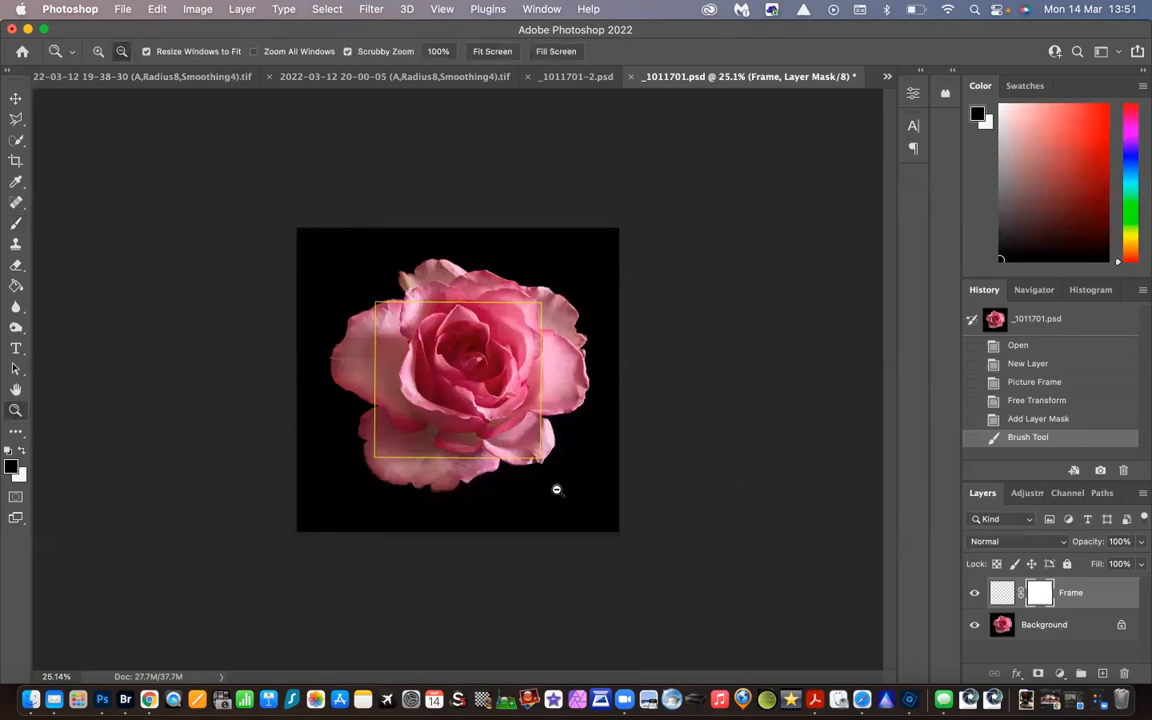
drag(478, 453, 527, 437)
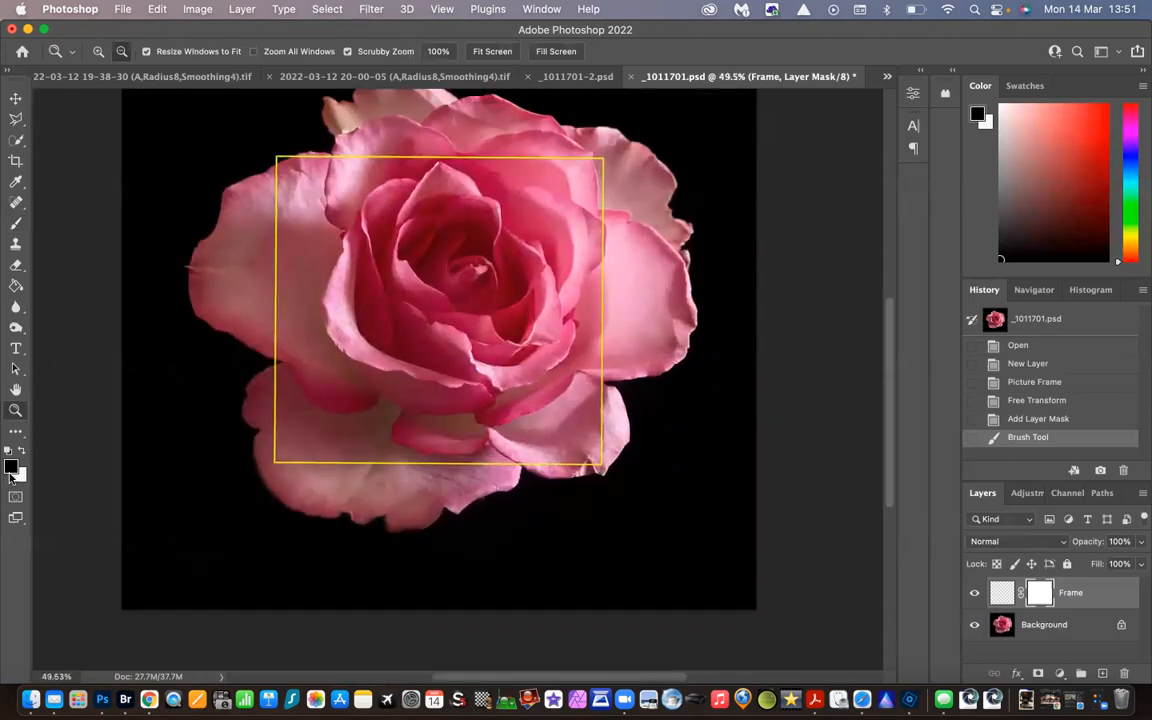
click(17, 227)
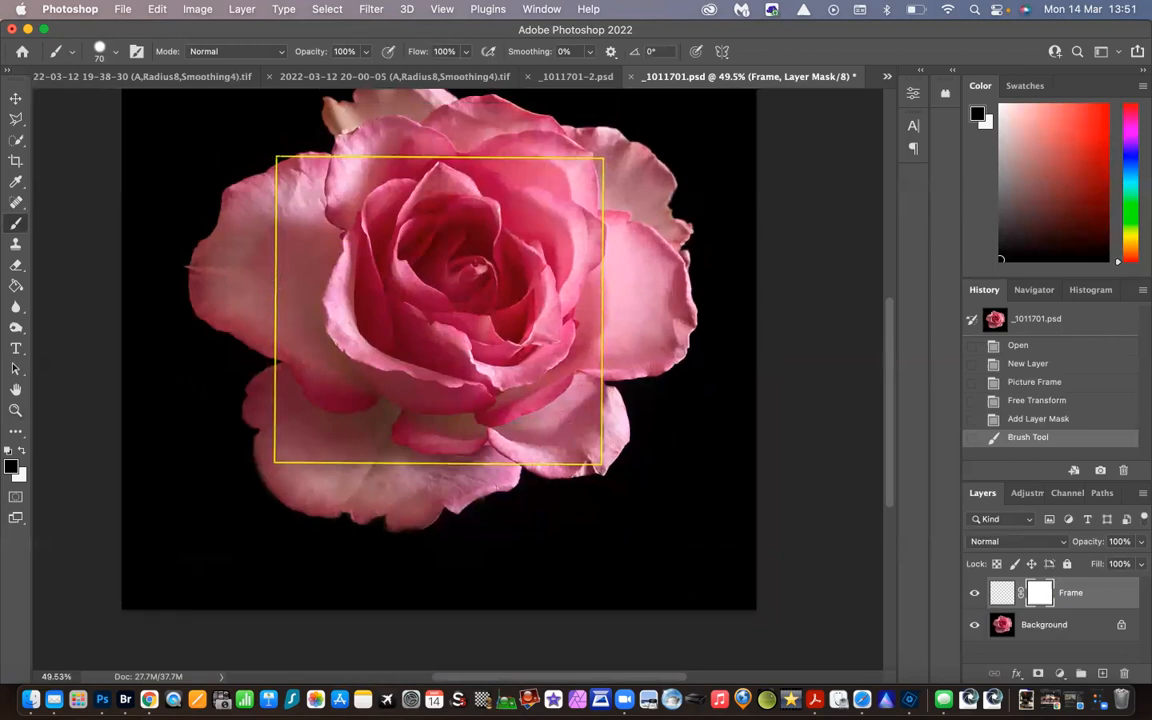
mouse_move(265, 150)
mouse_down()
mouse_move(265, 320)
mouse_move(277, 353)
mouse_up()
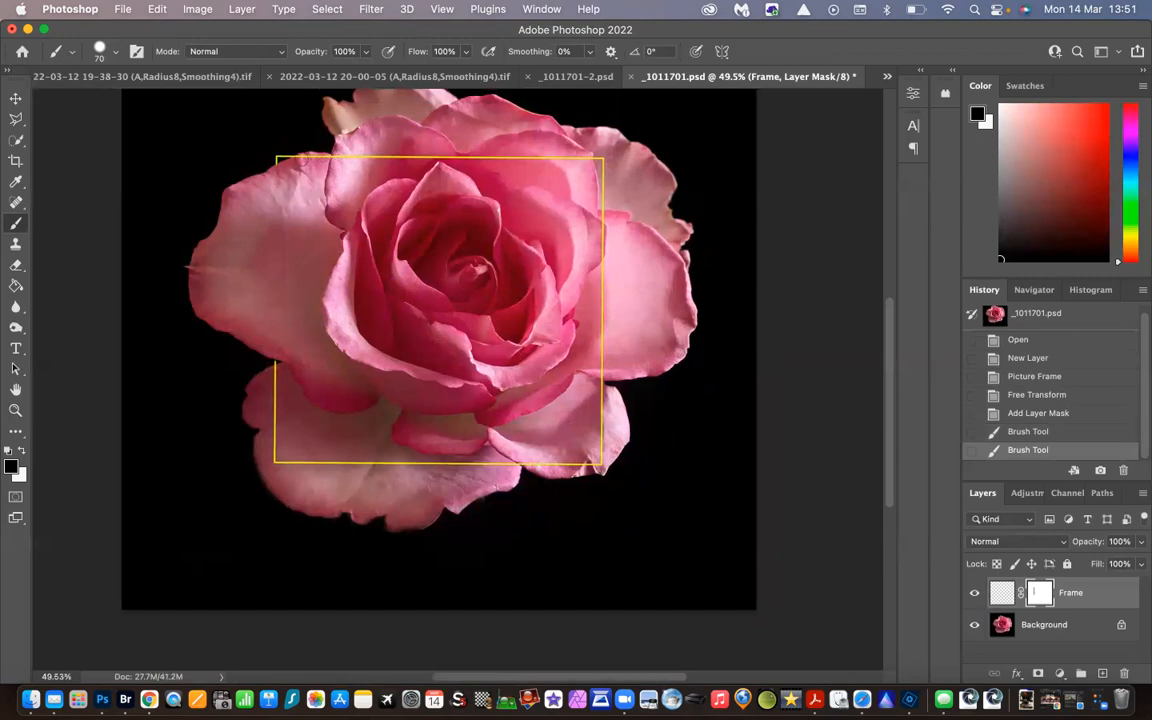
Paint black on the Frame layer's mask to hide the frame's line across the upper, right and lower-right petals
drag(303, 156, 600, 156)
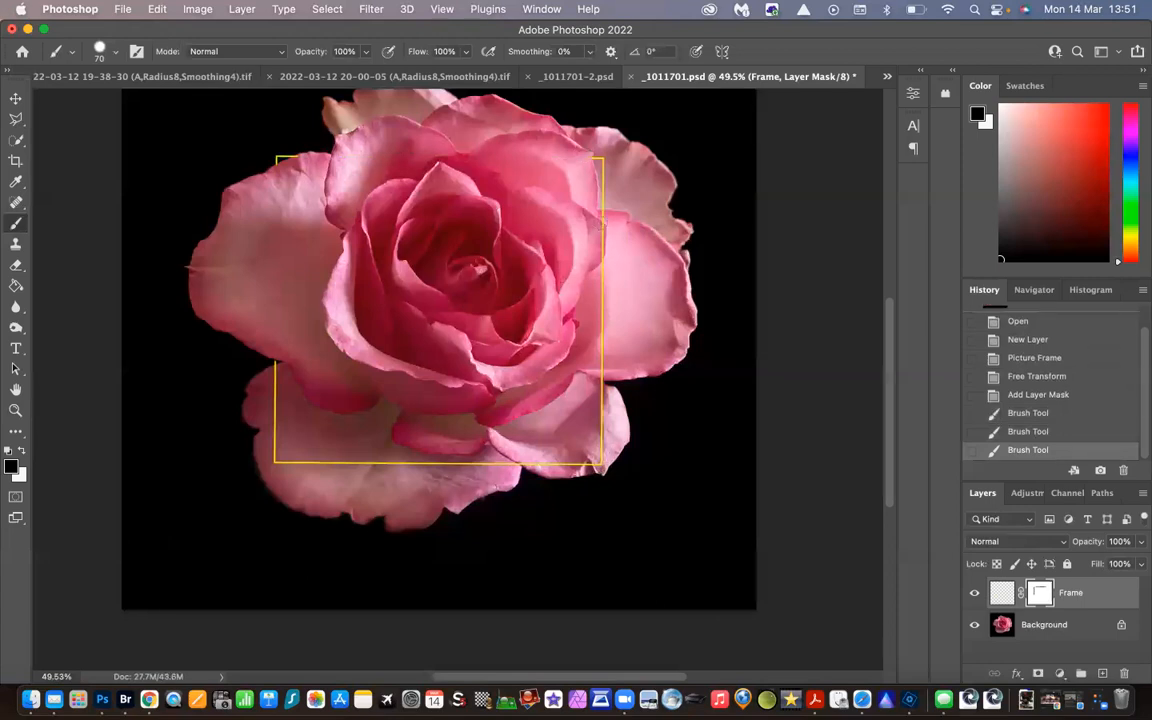
drag(597, 270, 603, 350)
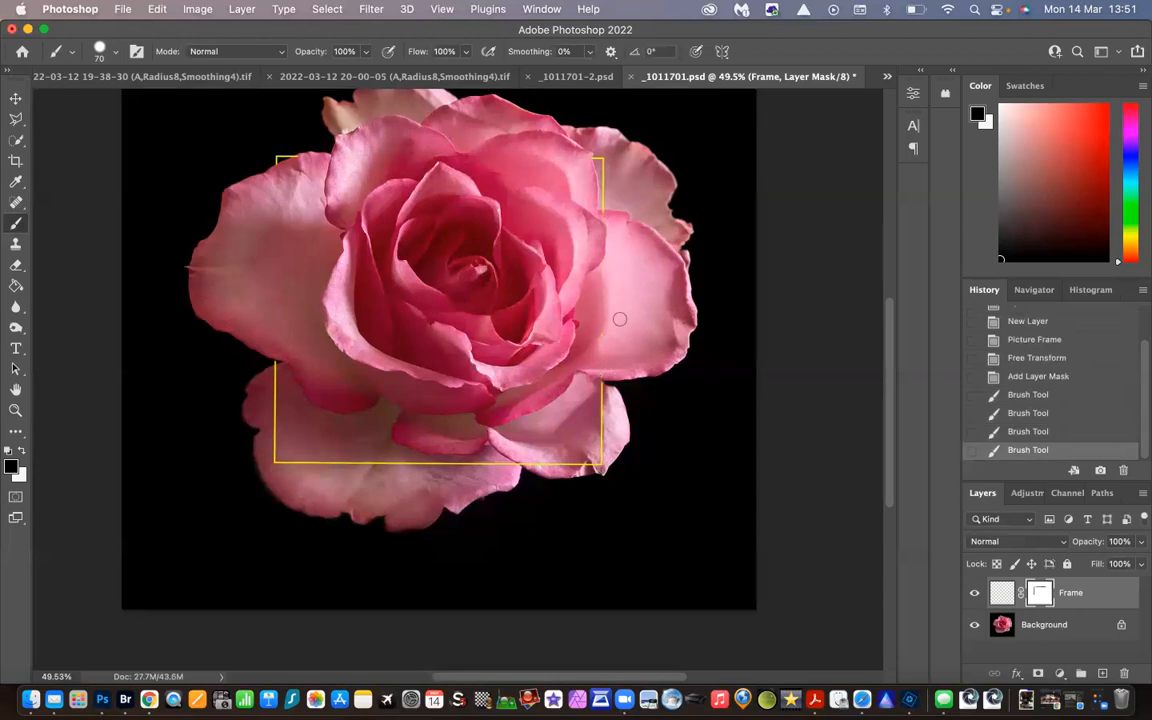
click(596, 215)
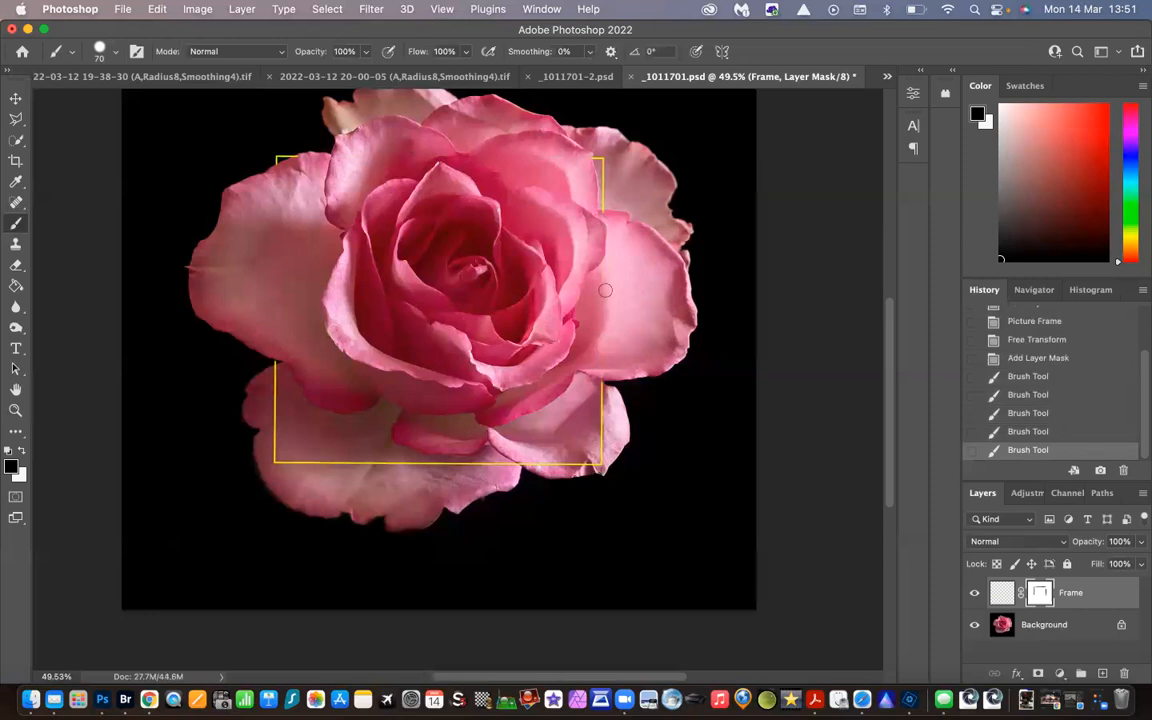
click(598, 213)
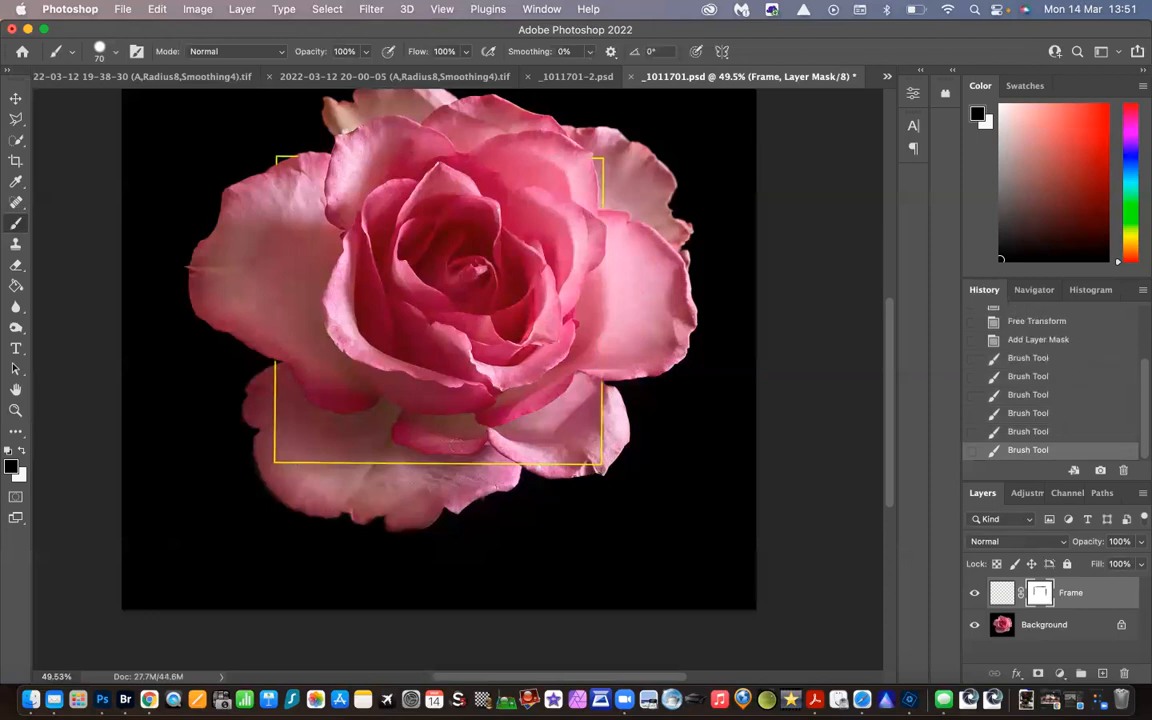
drag(478, 416, 565, 462)
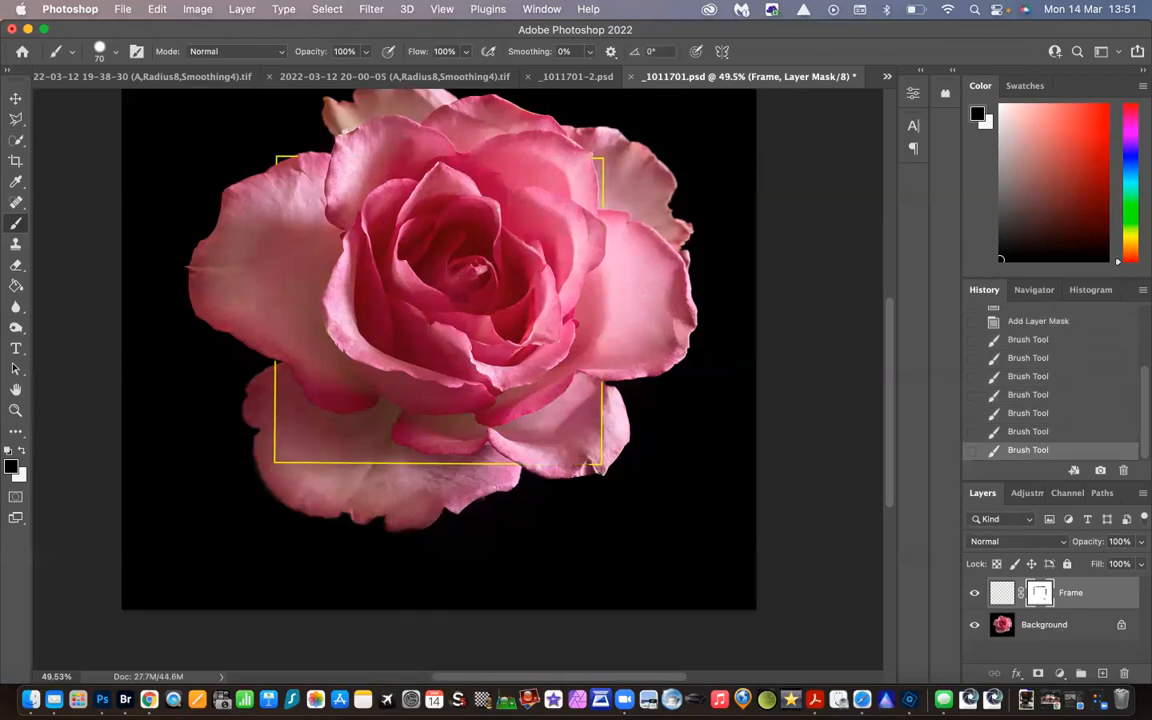
drag(602, 391, 599, 458)
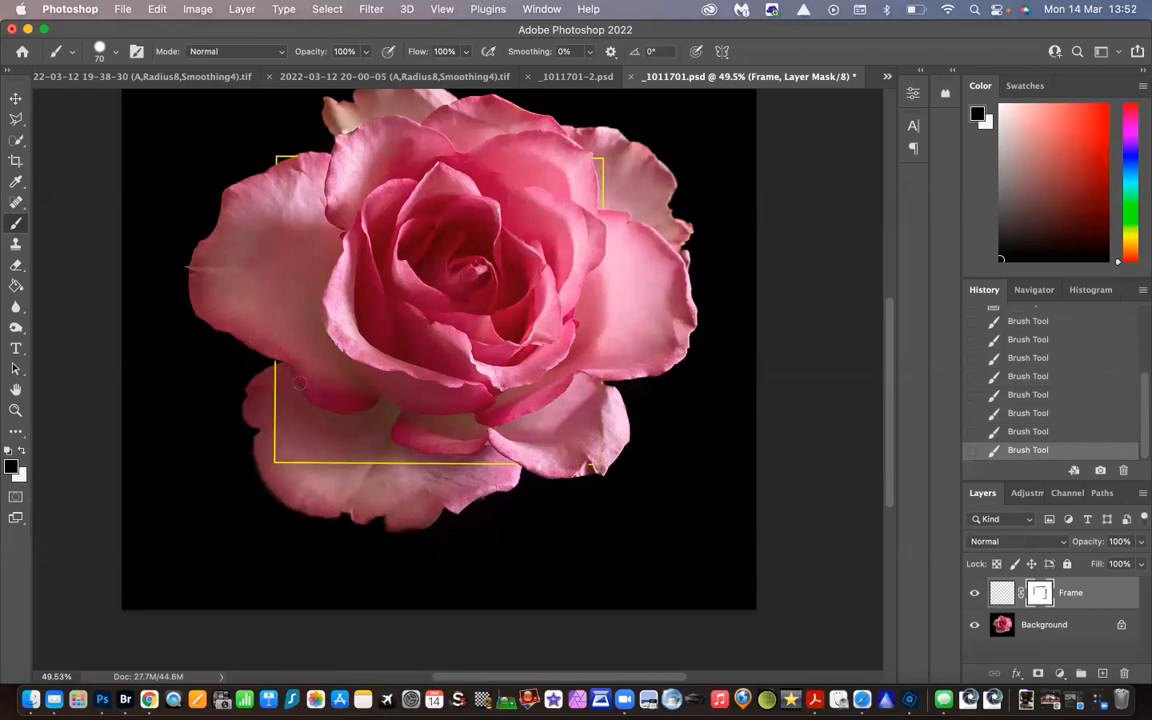
Make white the foreground colour and paint on the mask to restore the frame's line over the upper part of the large left petal
click(21, 452)
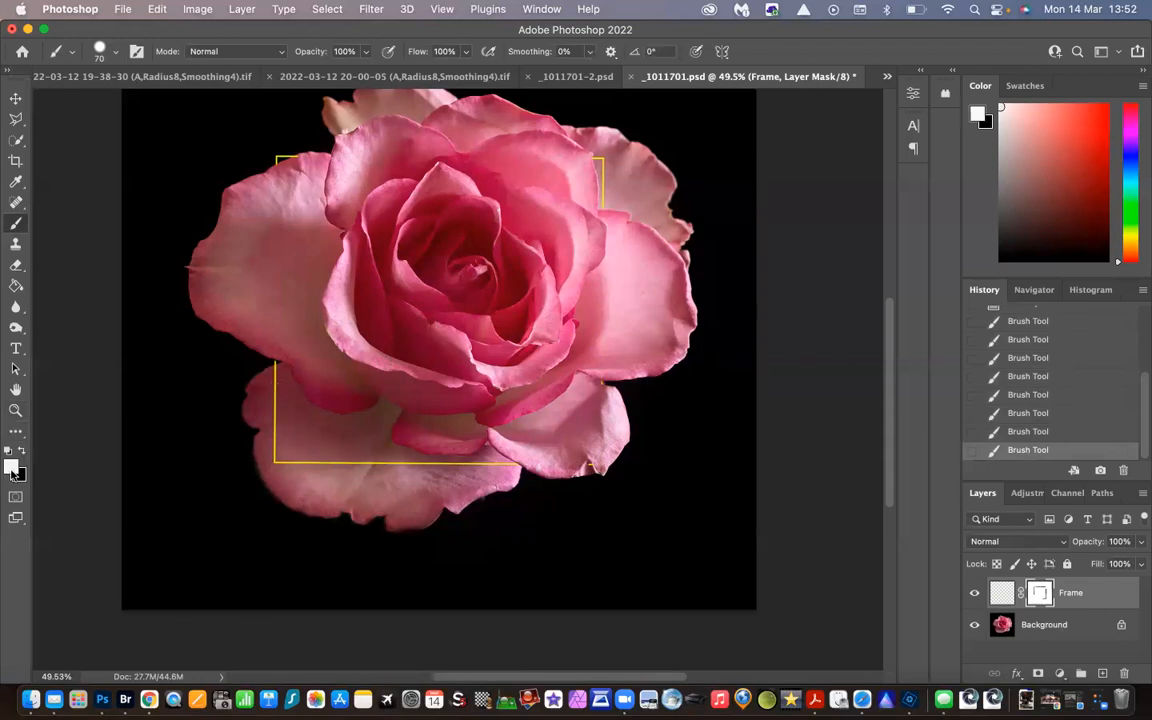
click(12, 467)
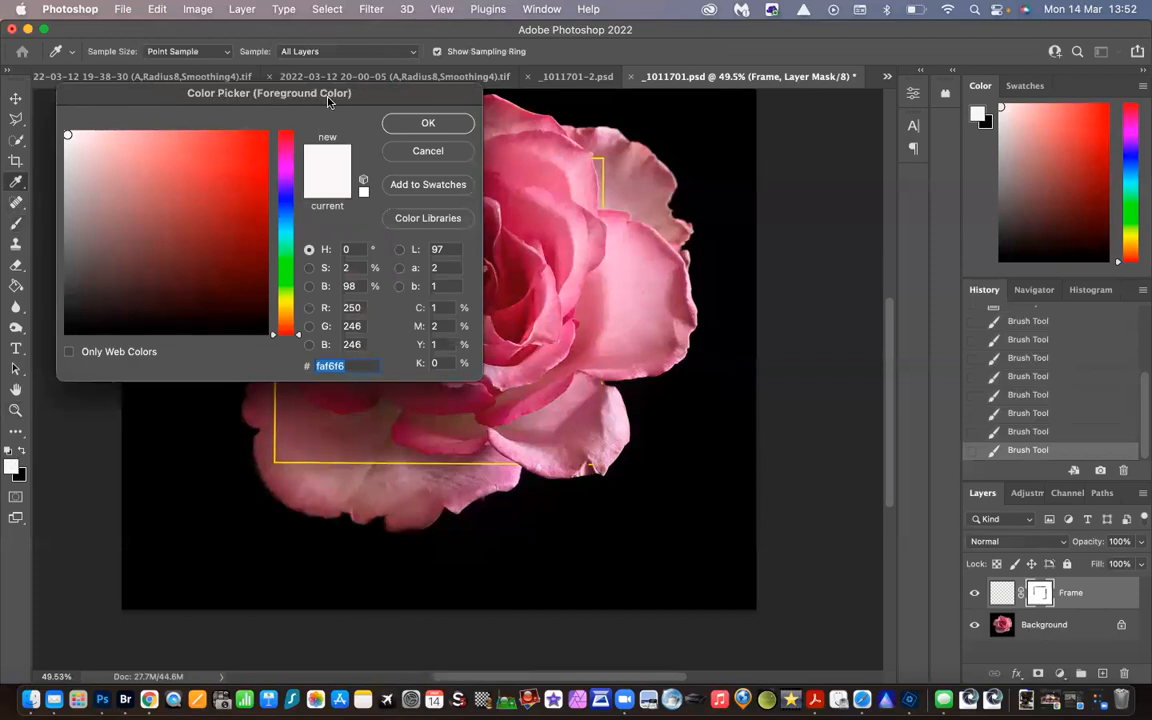
click(428, 125)
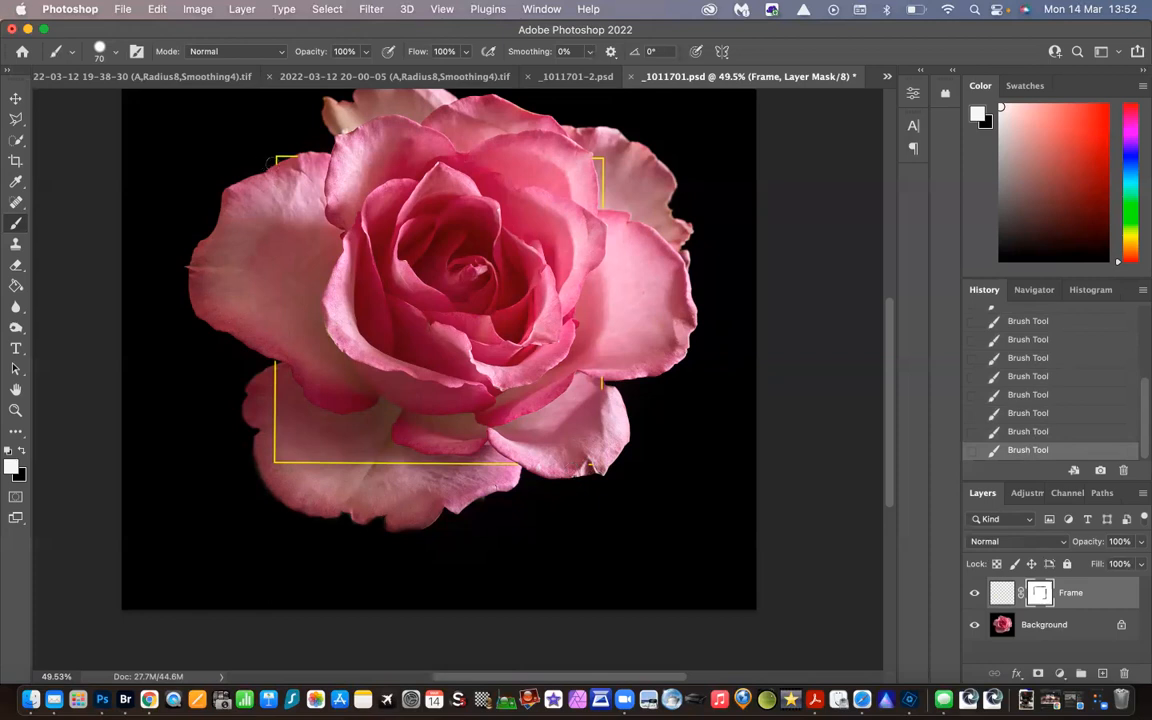
drag(266, 178, 266, 213)
Make black the foreground colour again and paint on the mask to hide the restored line across the large left petal
click(20, 452)
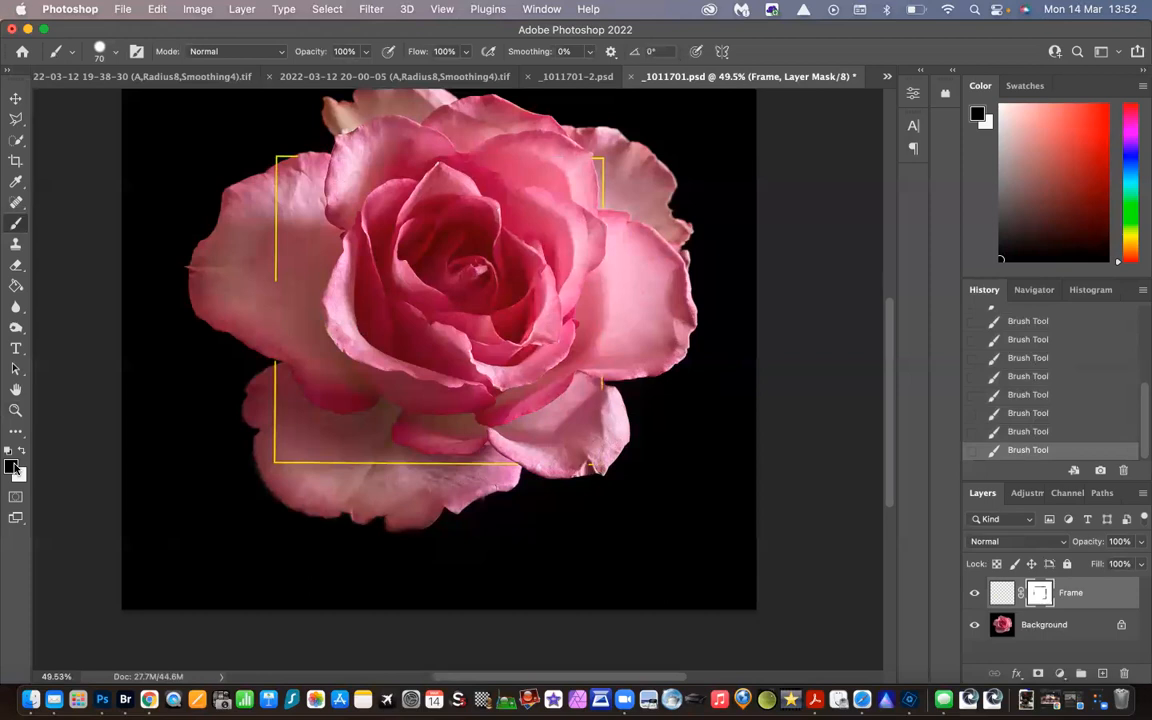
click(12, 466)
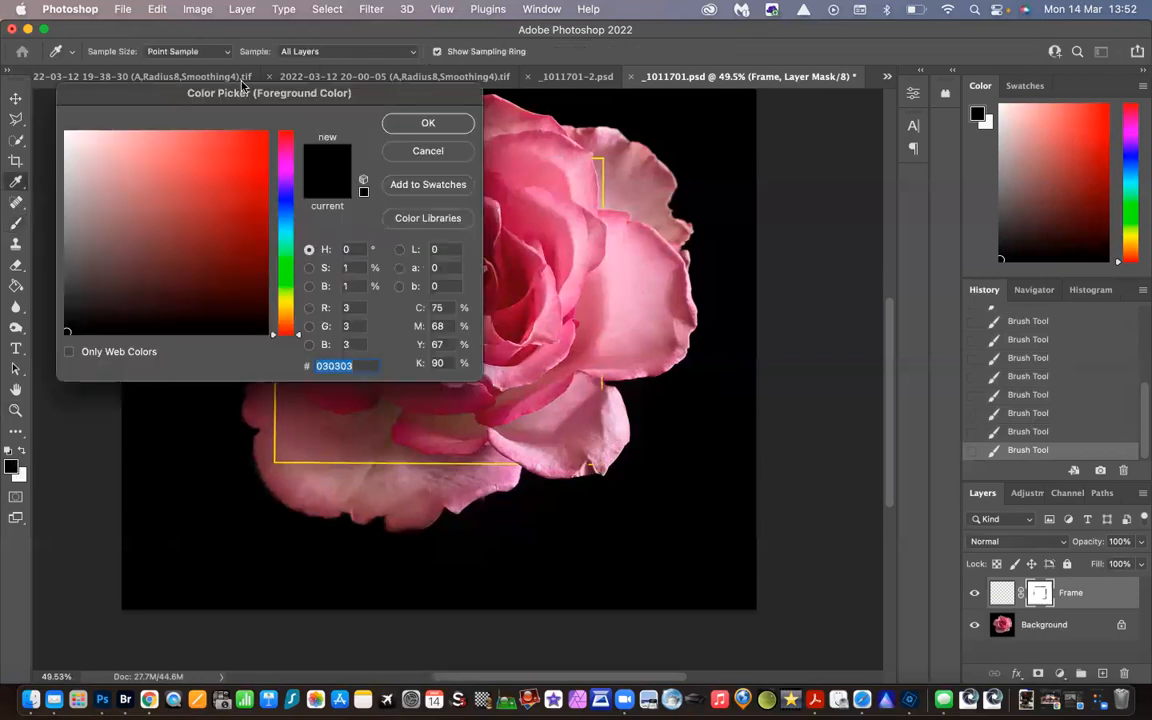
click(392, 120)
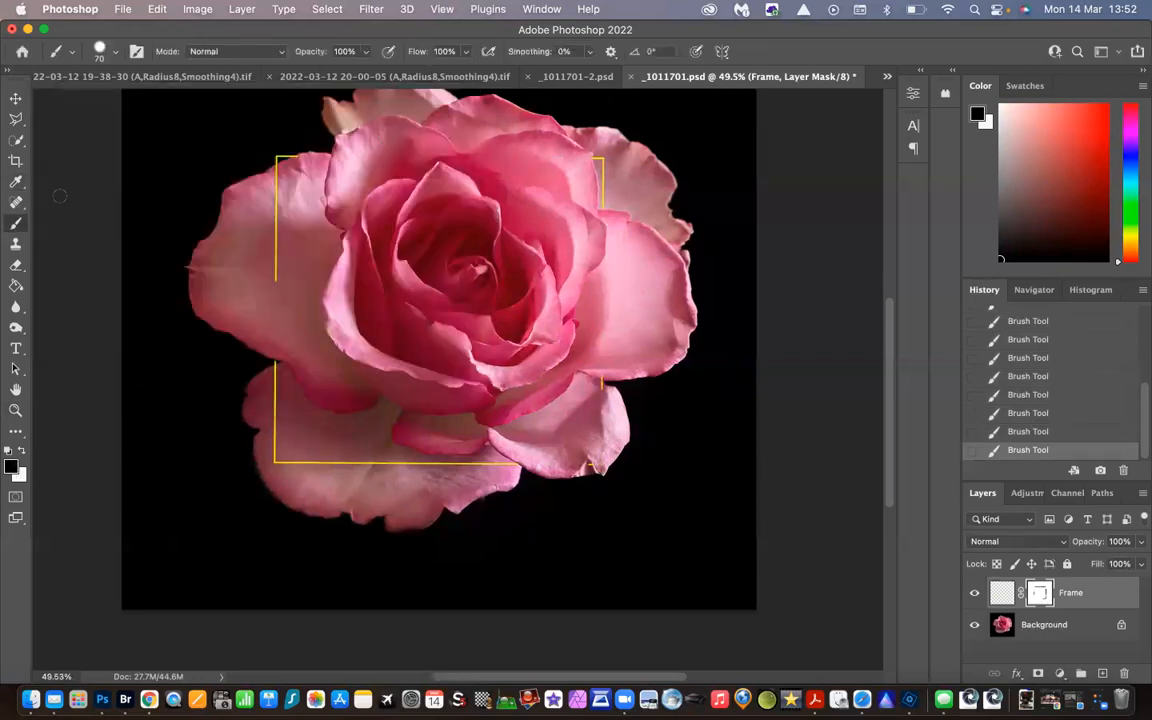
drag(275, 278, 268, 172)
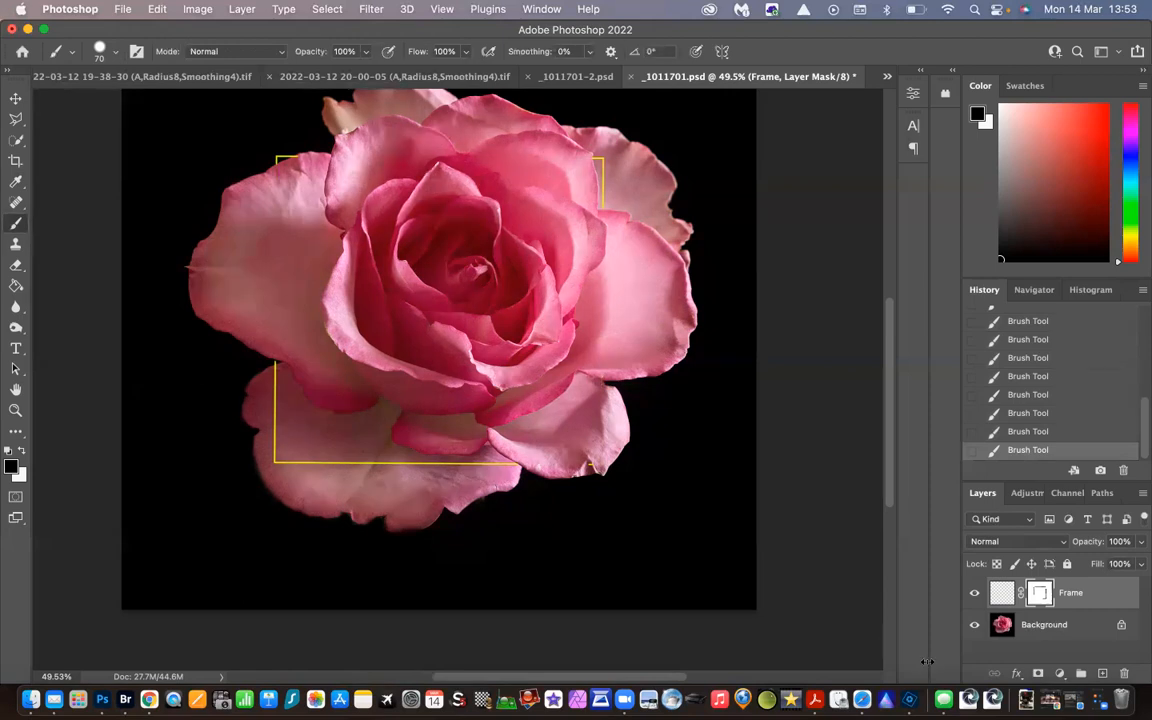
Select the Background layer and sample a medium pink from the rose's upper petal as the foreground colour, trying a few petal tones
click(1071, 627)
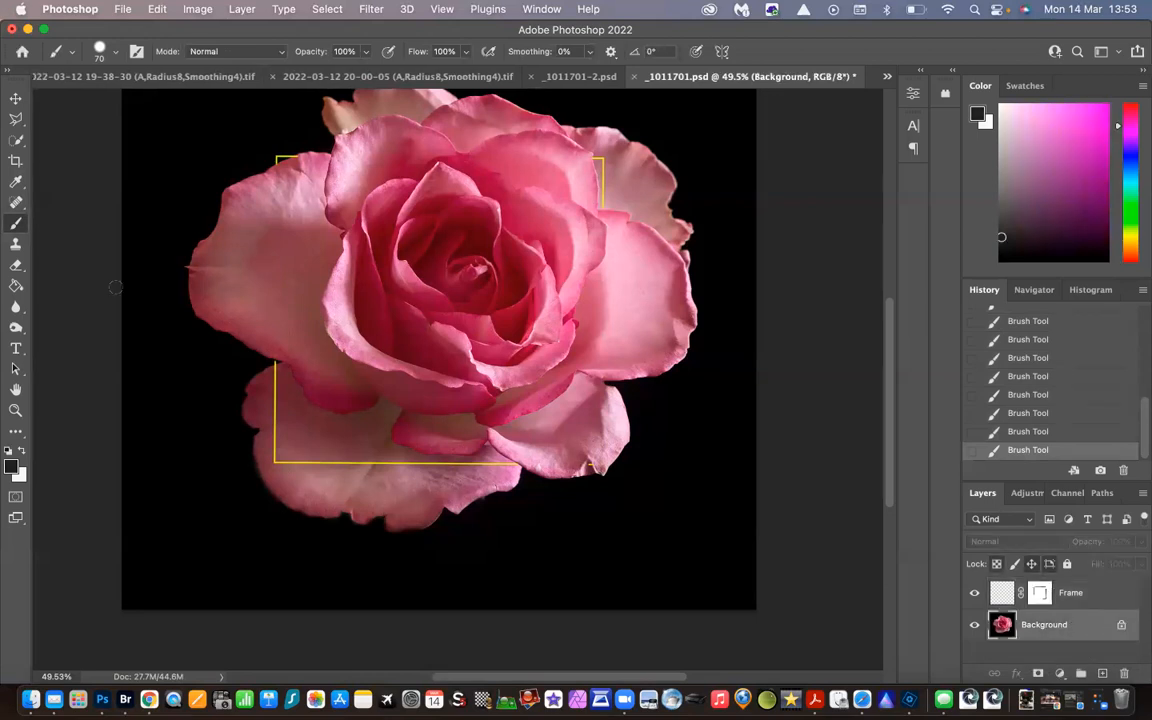
click(16, 183)
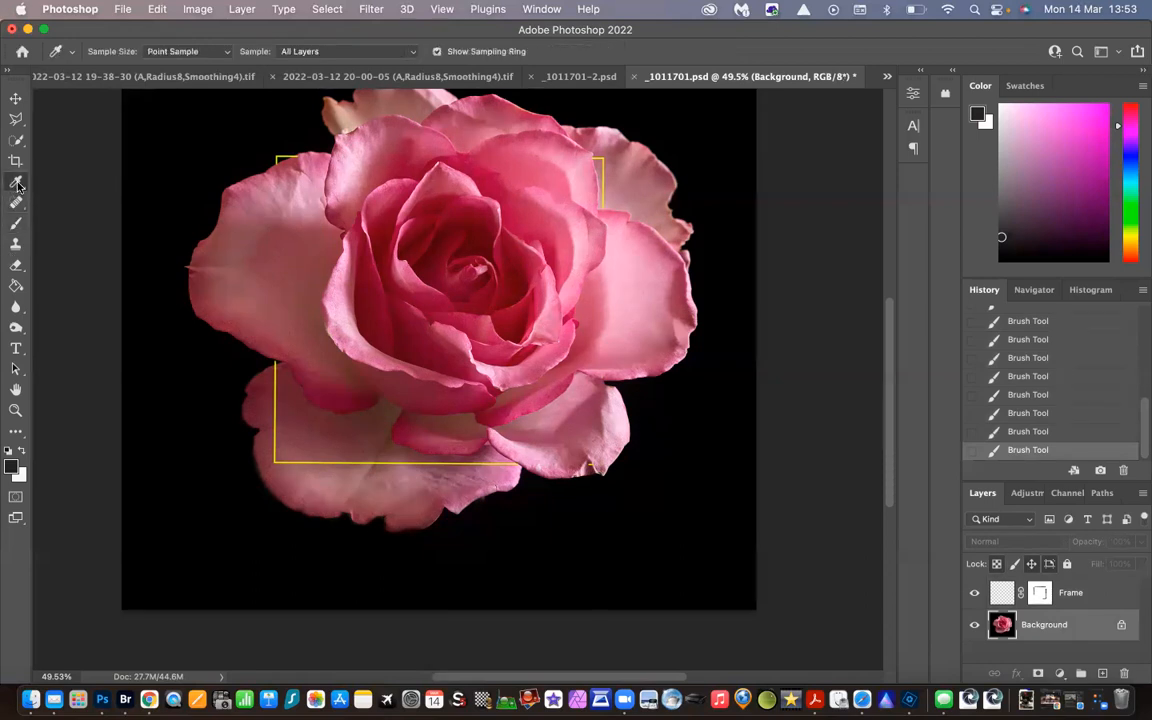
click(485, 203)
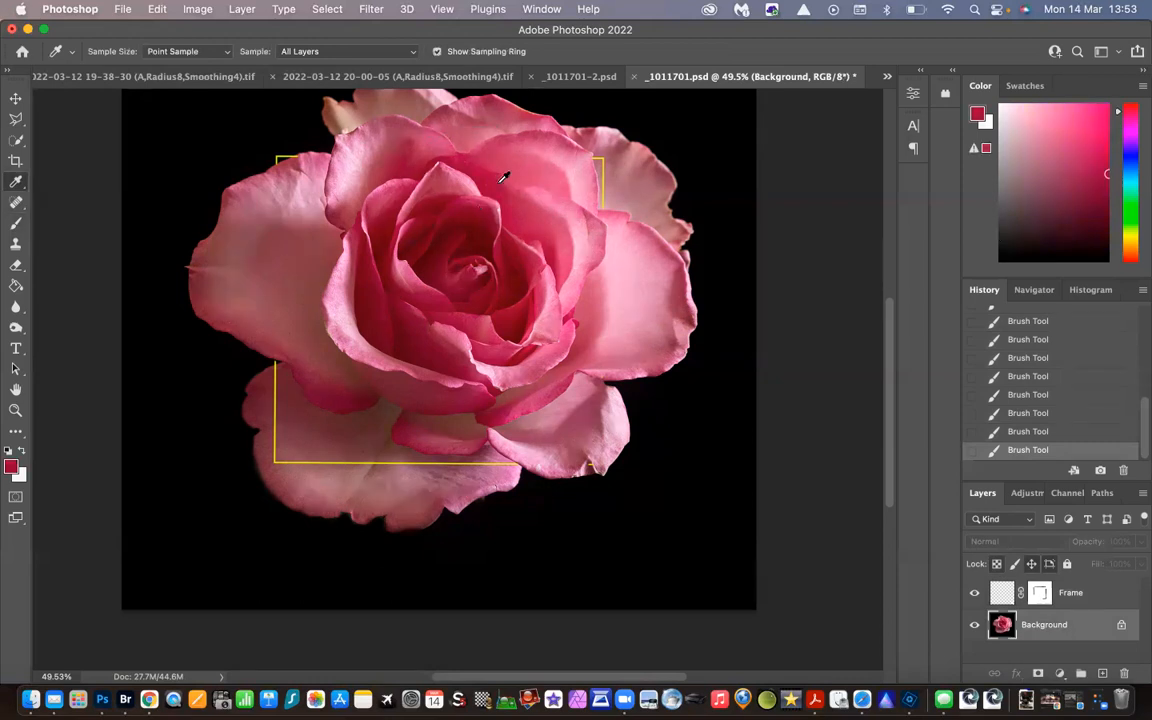
click(626, 254)
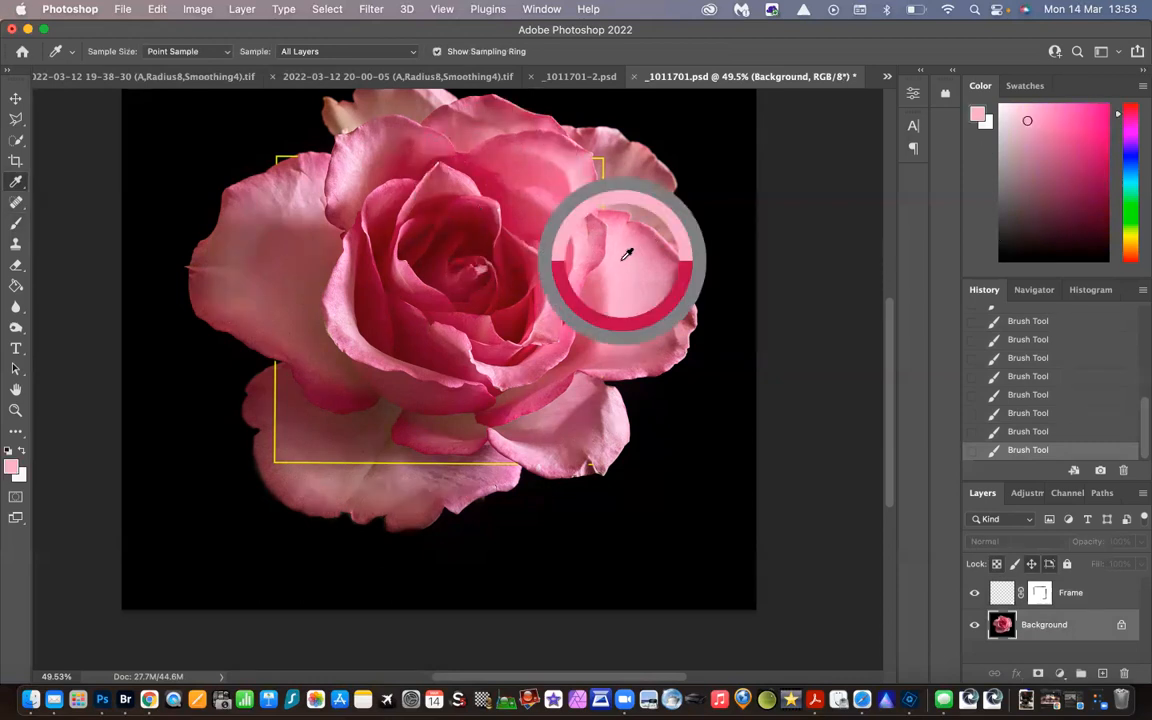
click(540, 165)
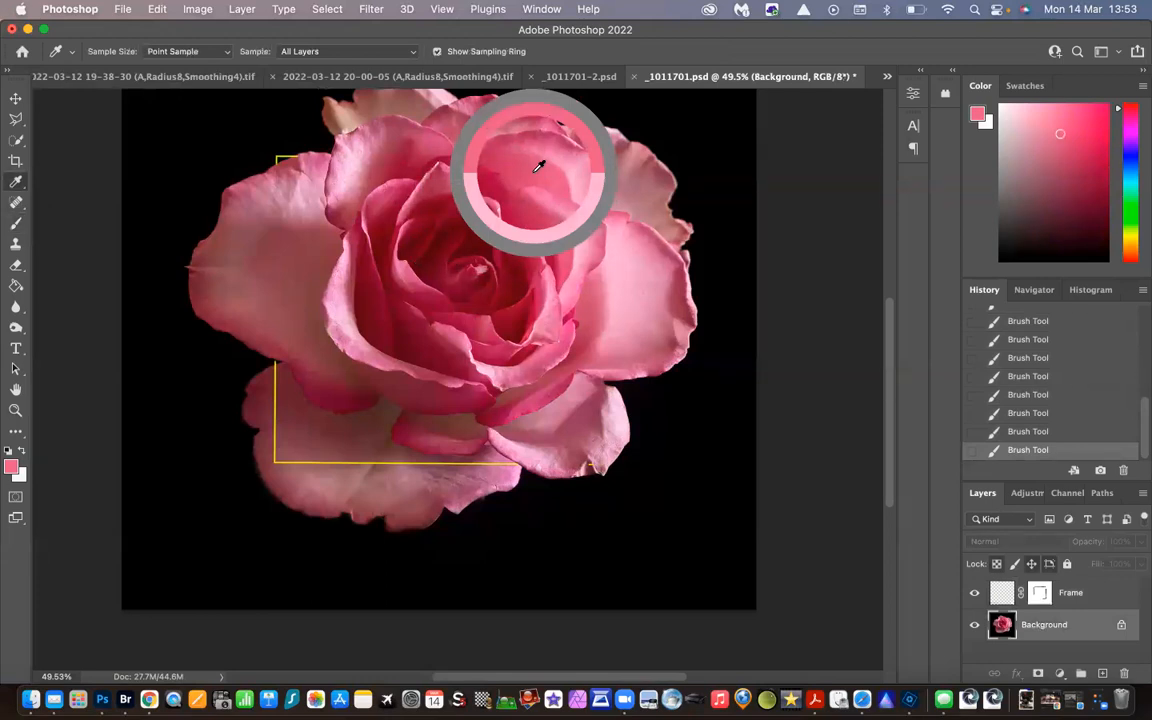
drag(538, 166, 540, 162)
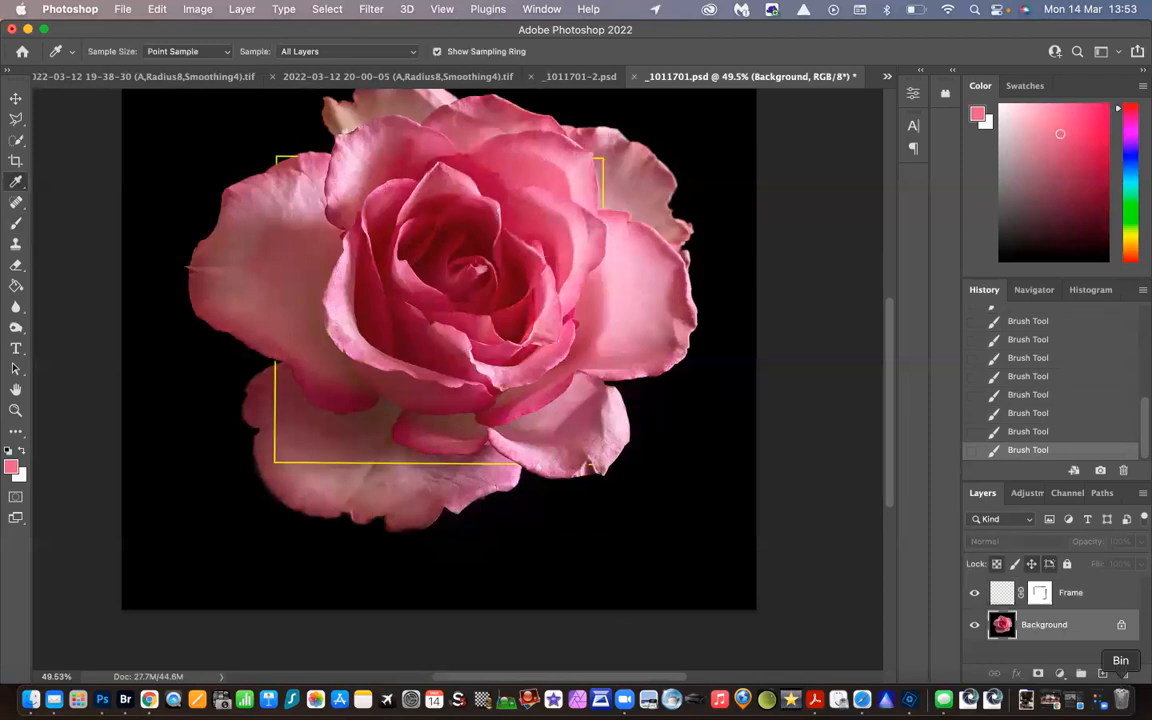
Add a Solid Color fill layer in the sampled pink directly above the Frame layer
click(1103, 598)
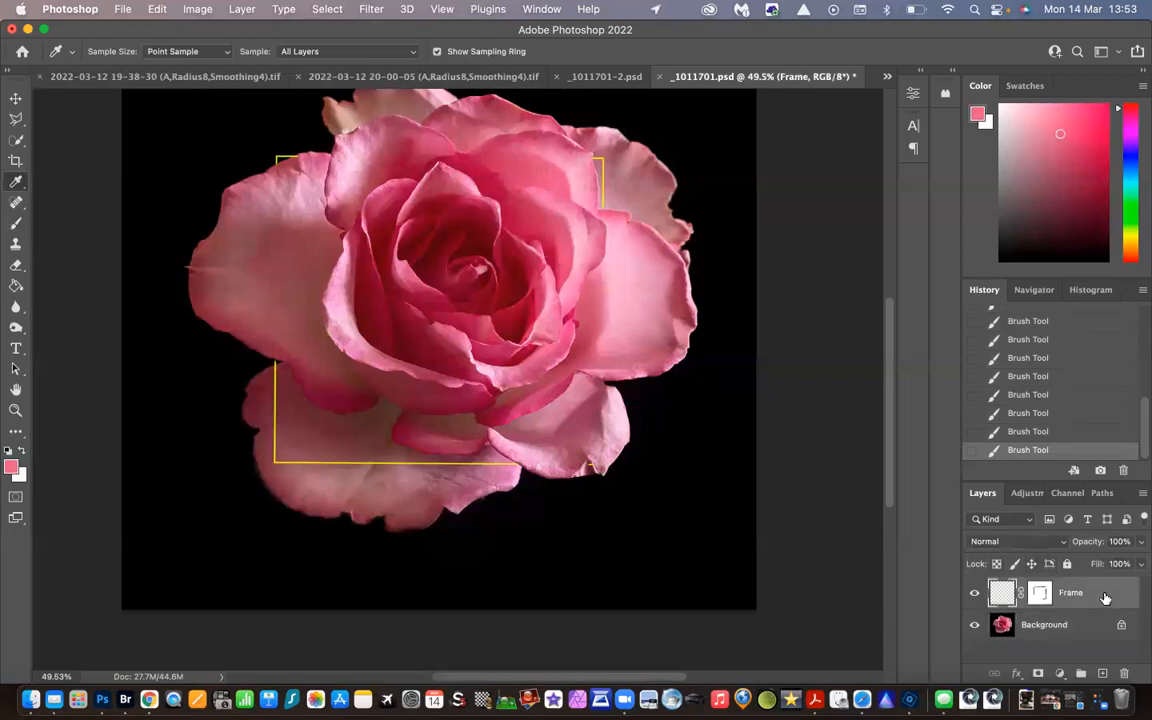
click(1060, 675)
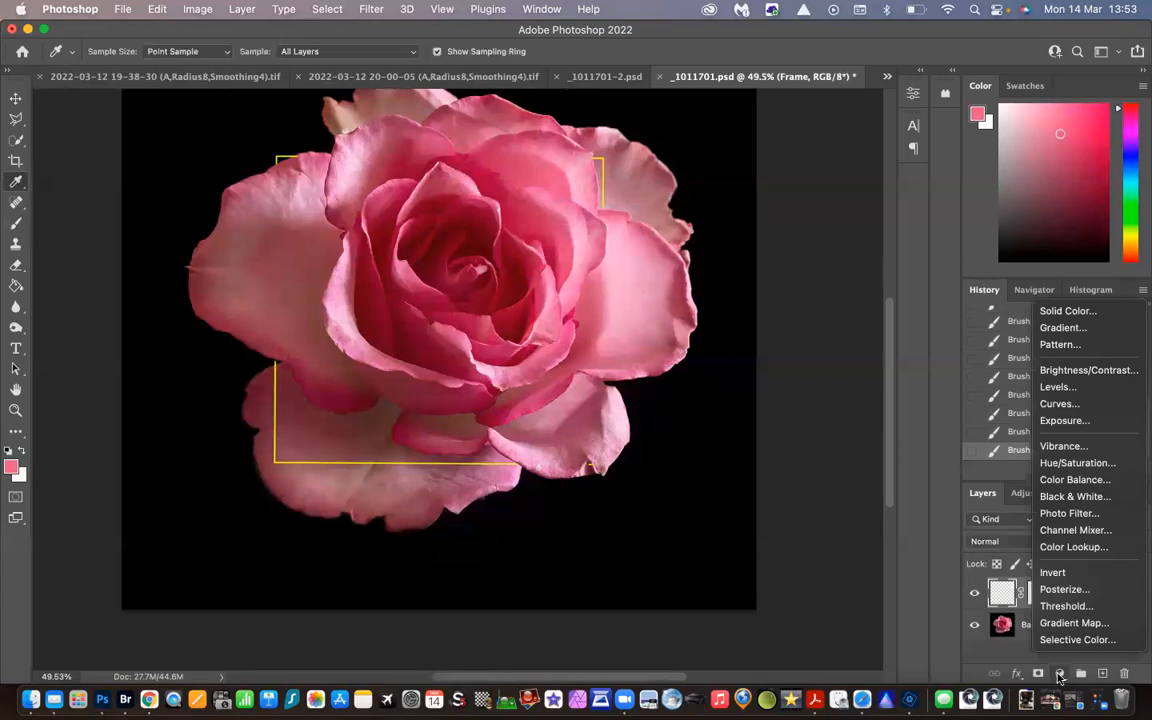
click(1068, 318)
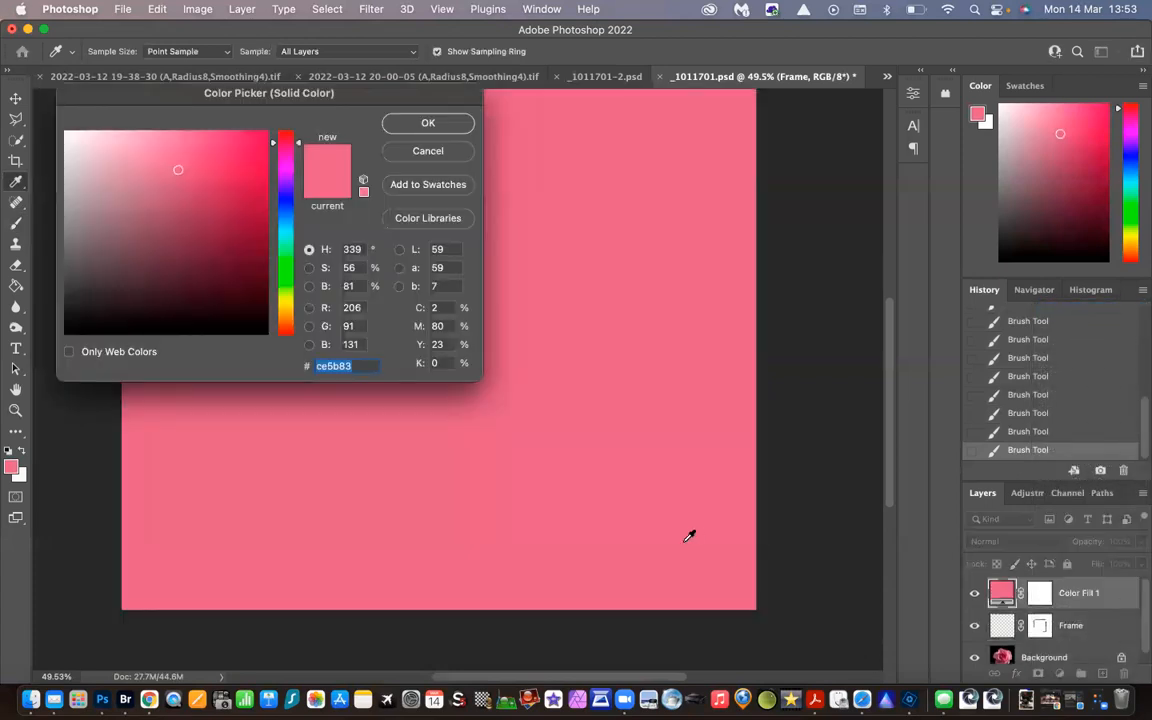
click(427, 125)
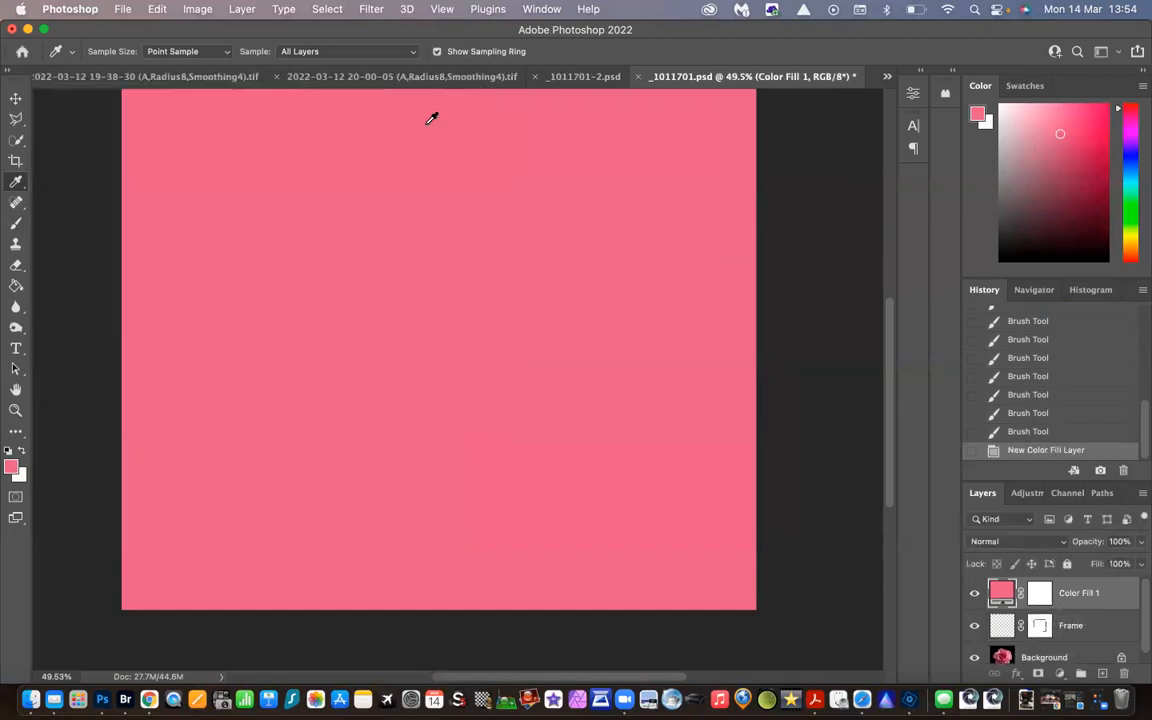
Clip the pink fill layer to the Frame layer with a clipping mask so it colours only the frame's line
right_click(1092, 594)
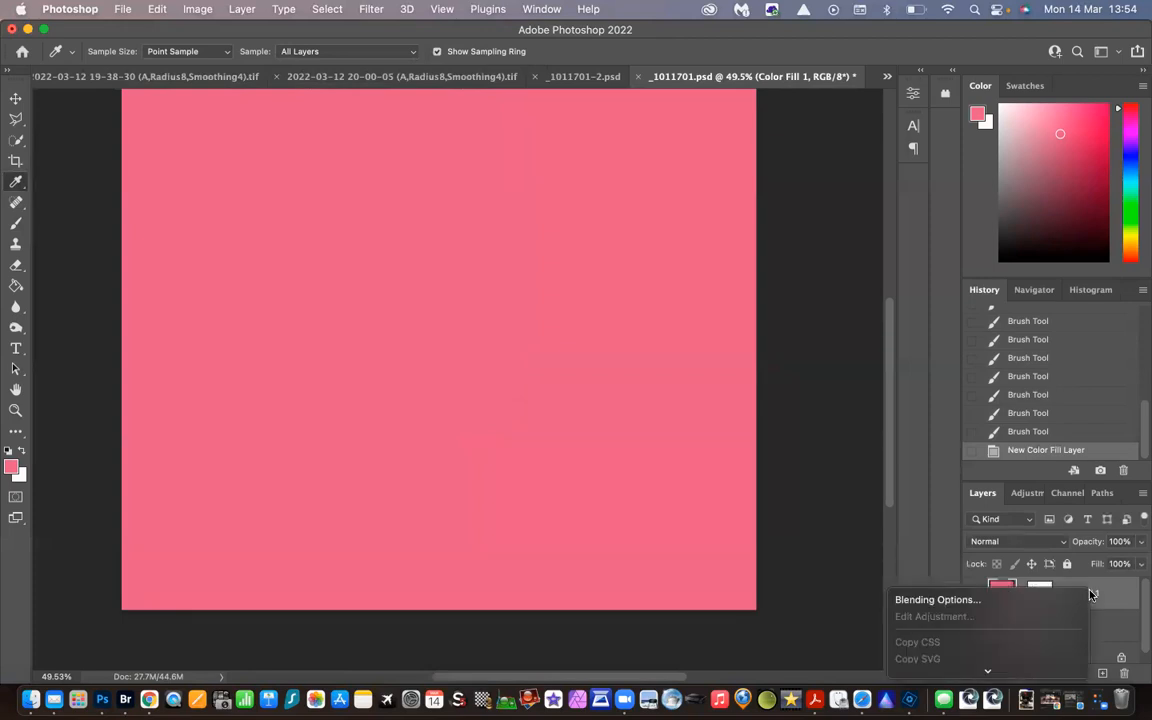
mouse_move(990, 672)
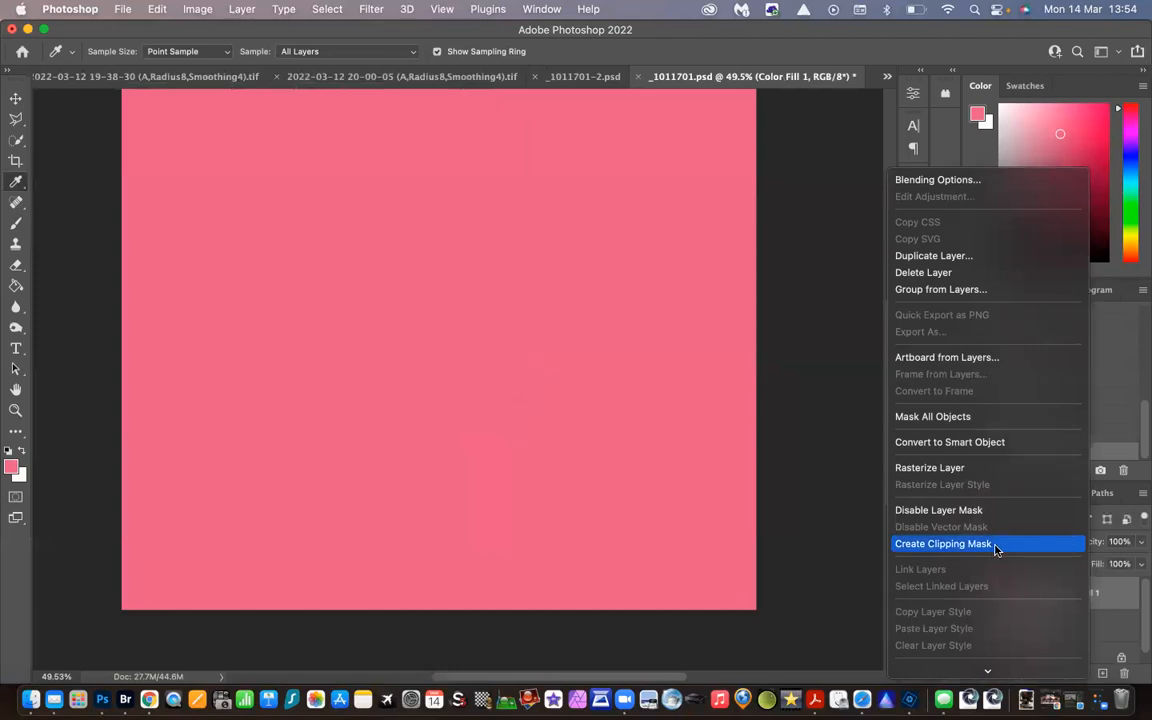
click(995, 548)
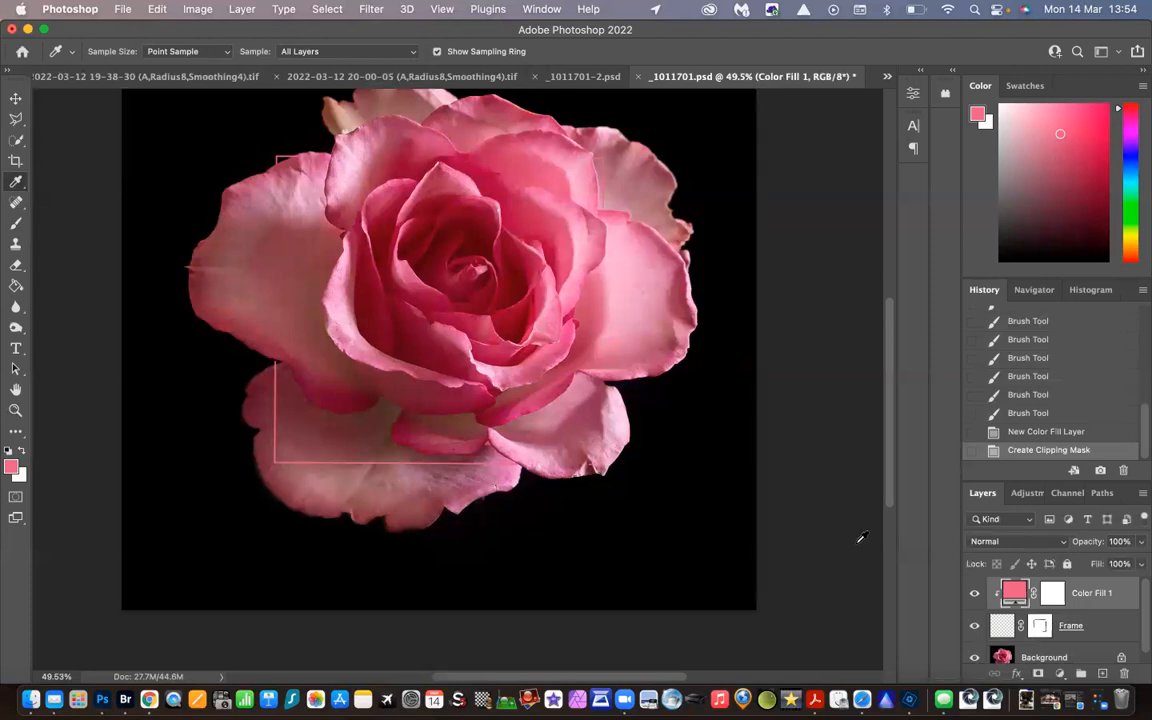
Unlock the Background layer so it becomes a regular editable layer
click(15, 411)
drag(630, 334, 608, 343)
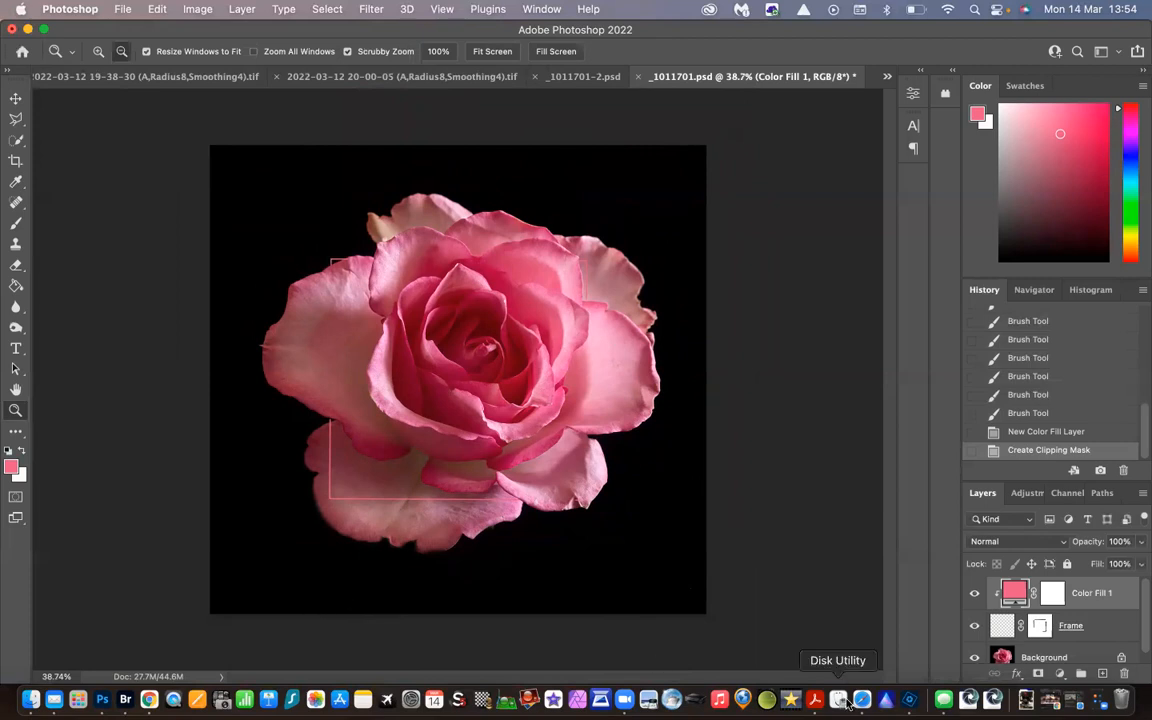
scroll(1140, 612, down, 1)
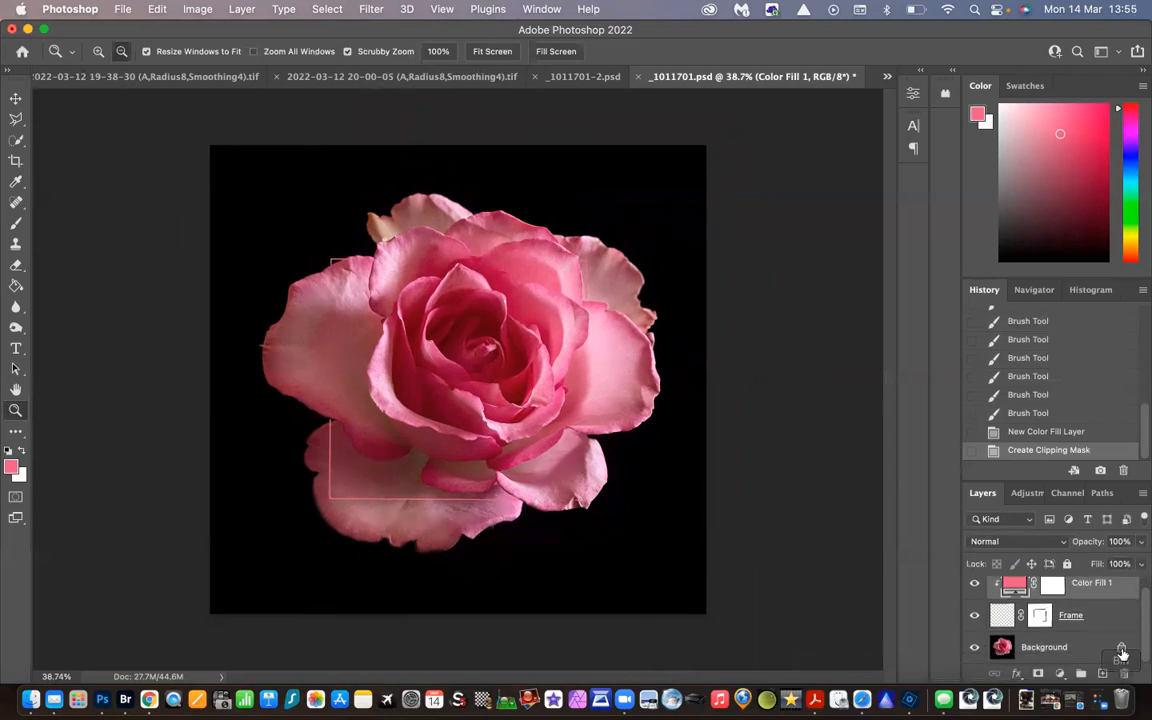
click(1121, 650)
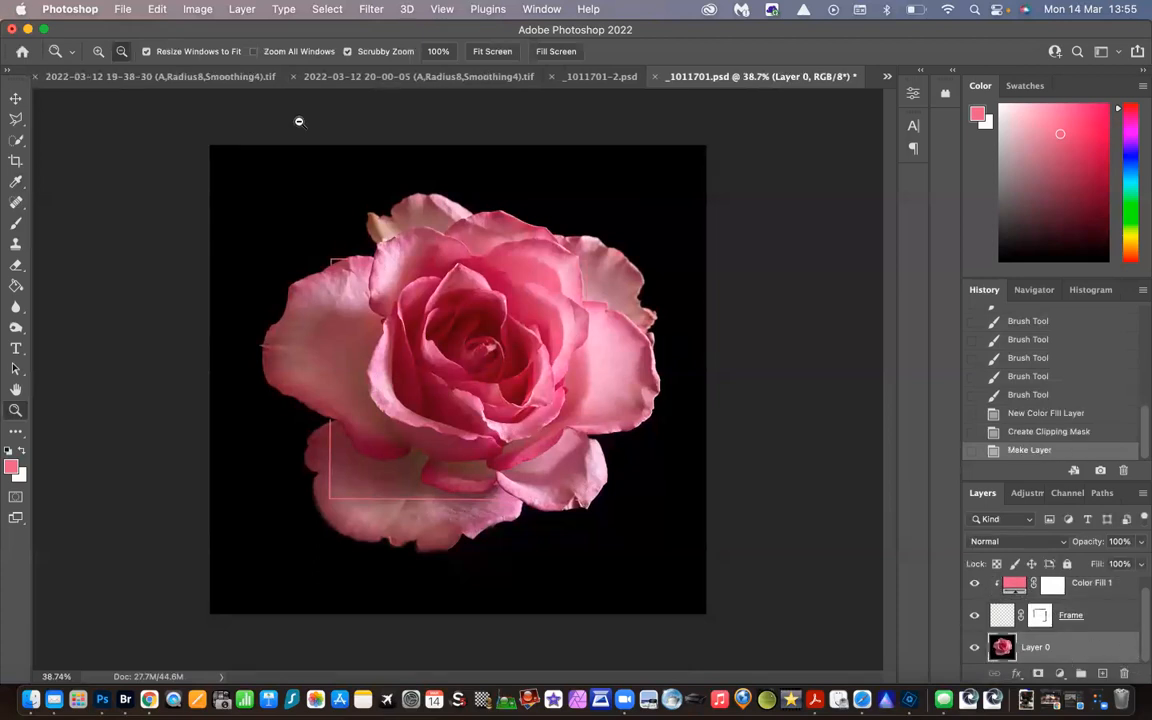
Try a 3 px pink inside stroke in Lighten mode around the rose image layer, and undo it
click(157, 11)
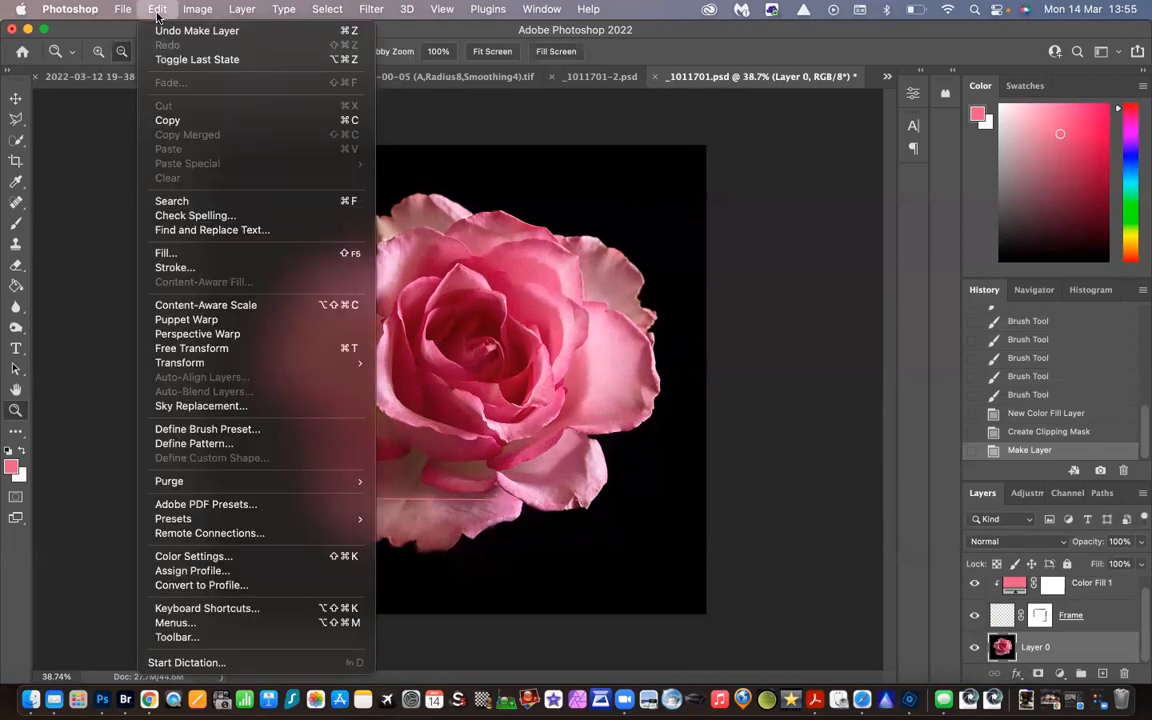
click(172, 268)
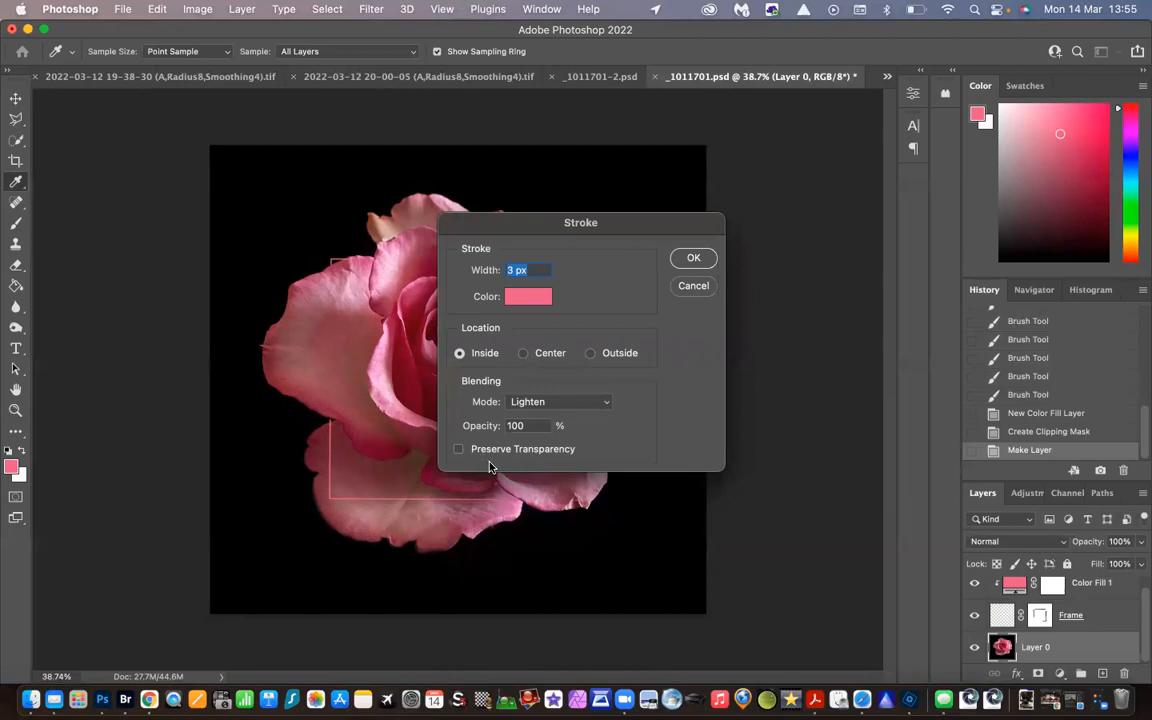
click(694, 259)
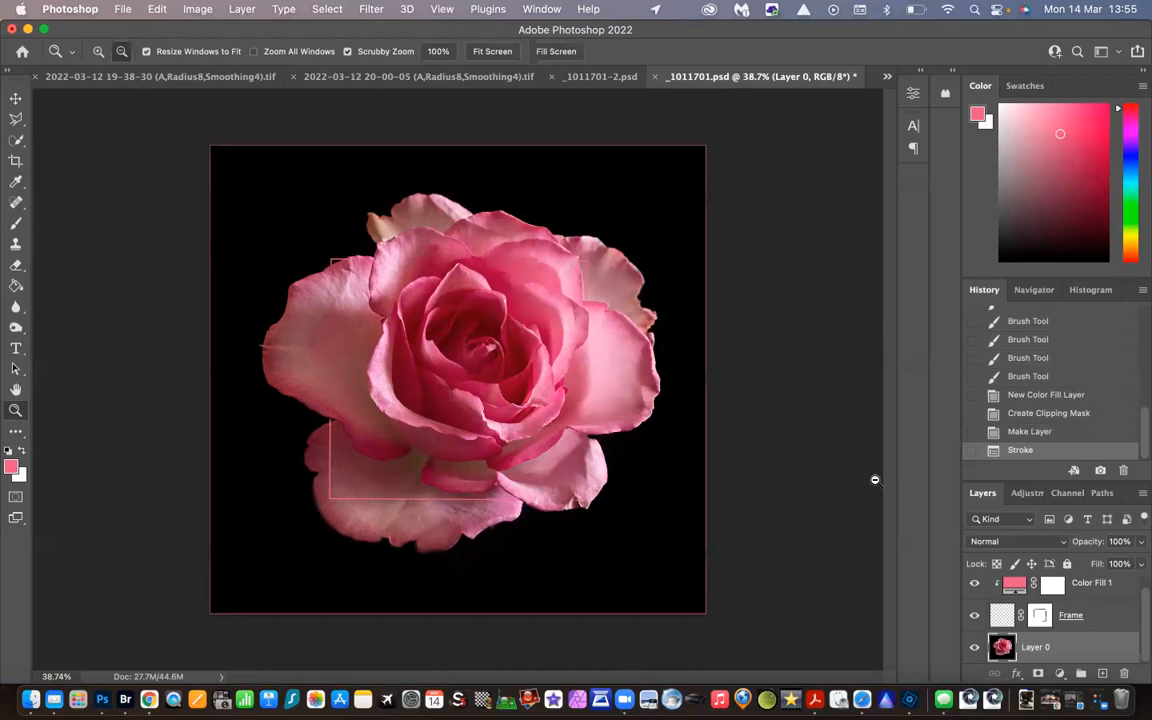
click(1074, 436)
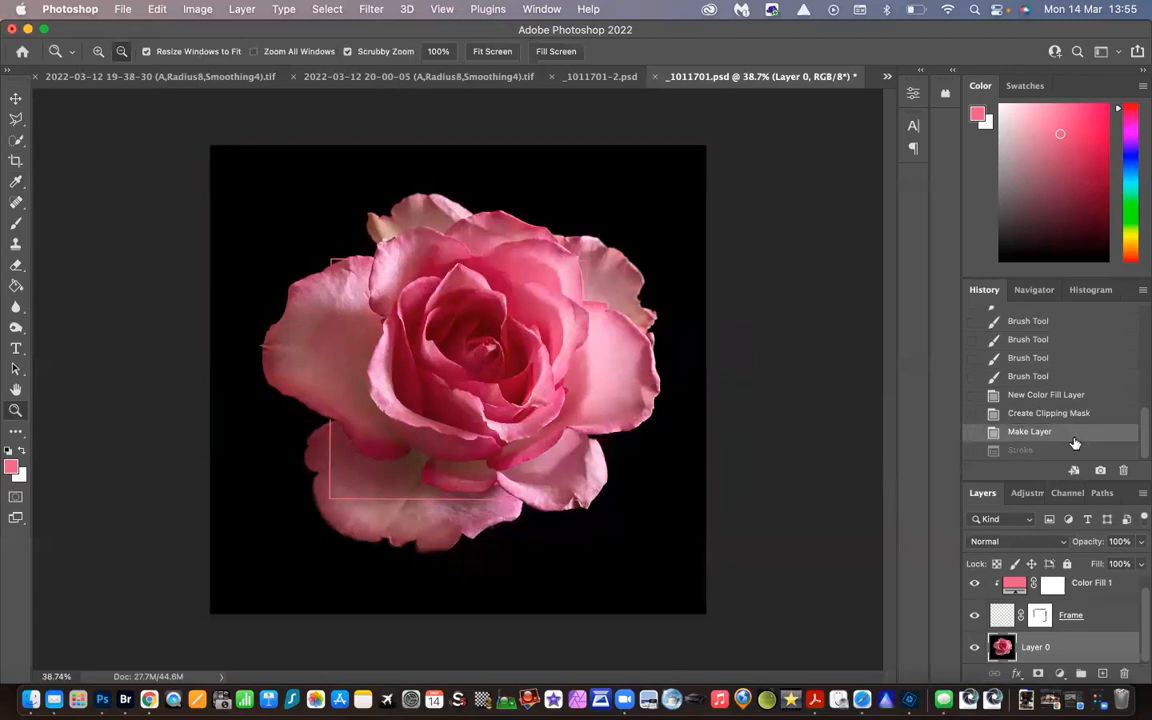
Stroke the rose image layer's edge with a 10 px pink line, located inside, in Lighten mode at 100% opacity
click(152, 12)
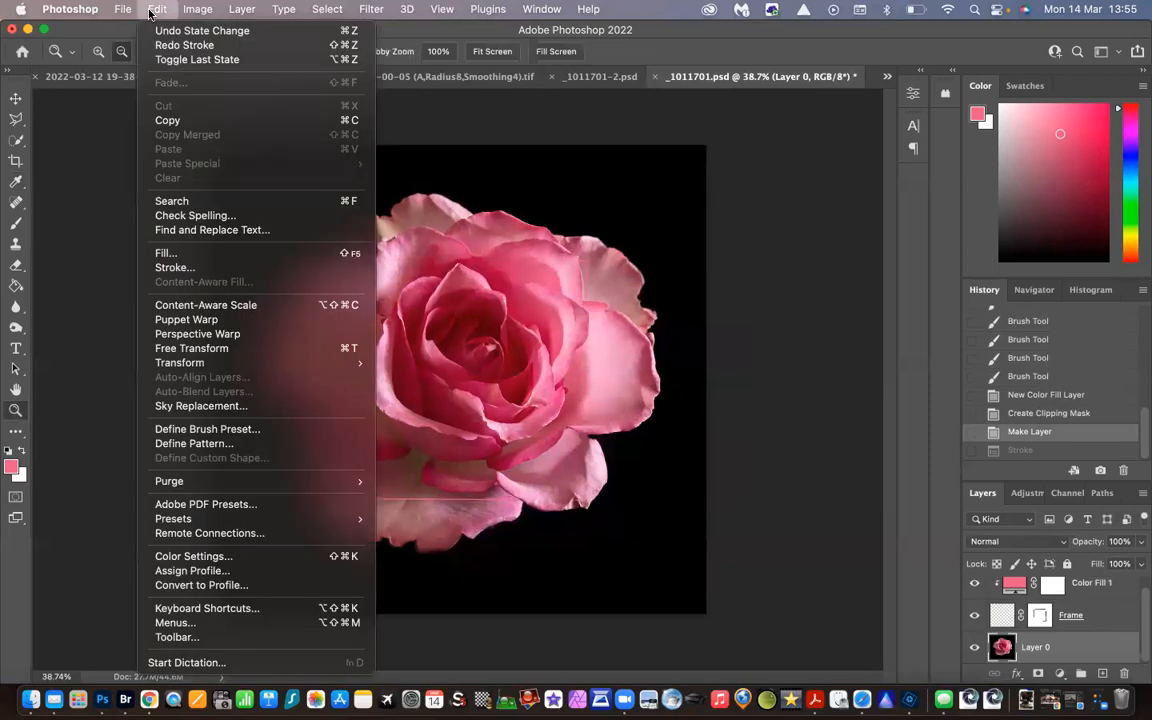
click(178, 268)
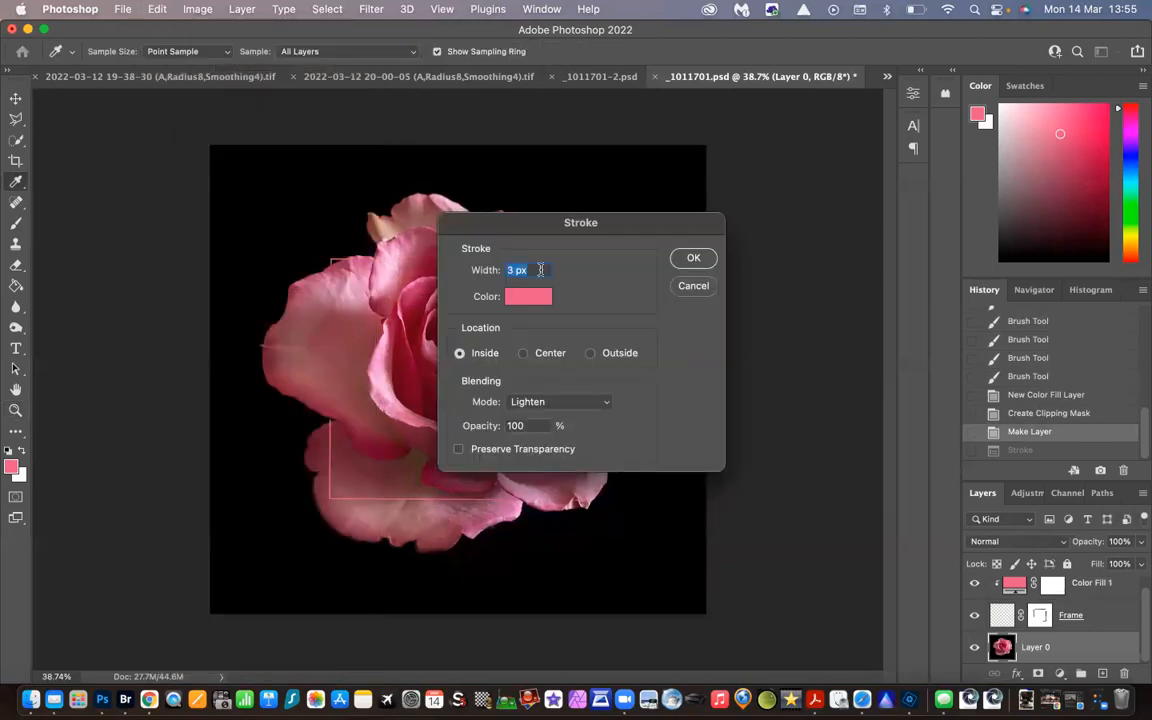
text(10)
click(693, 259)
key(z)
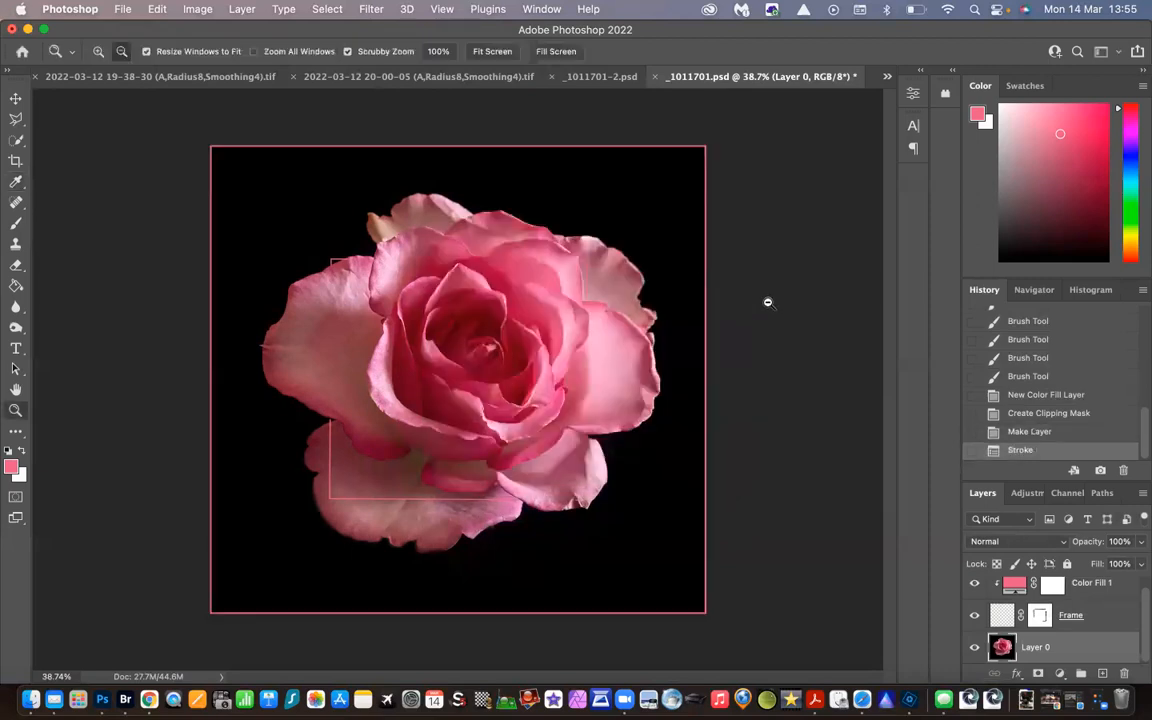